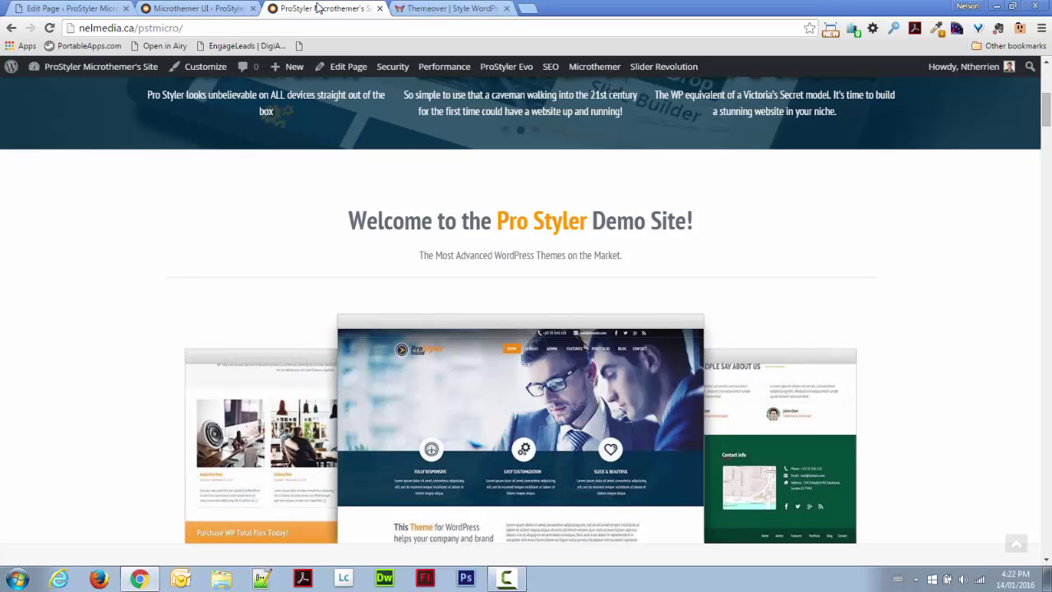
Step: Review the Themeover product page and the Microthemer members area login page, and return to the Microthemer editor
left_click(474, 10)
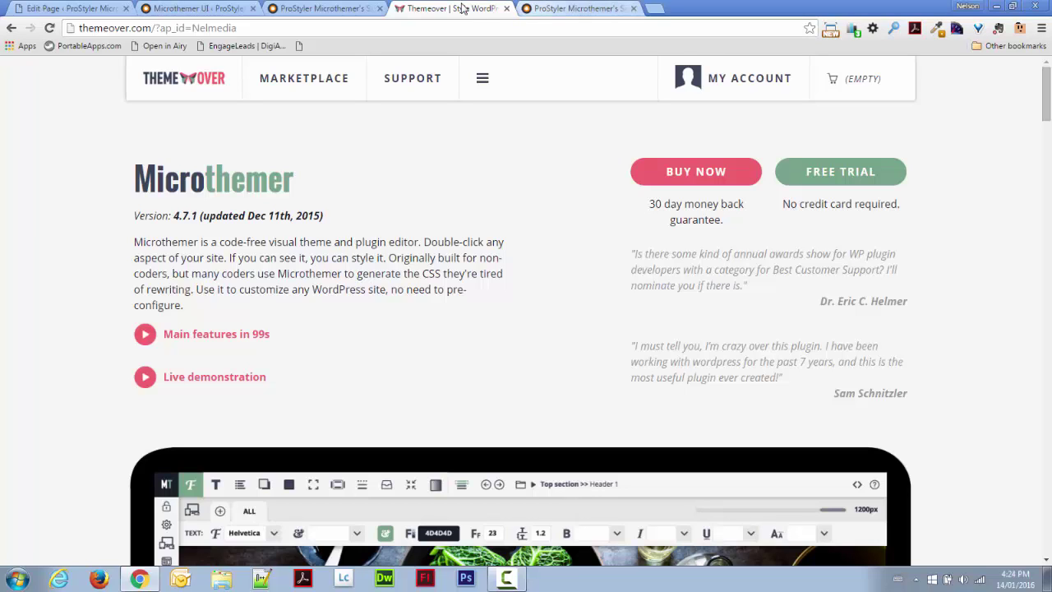
left_click(592, 8)
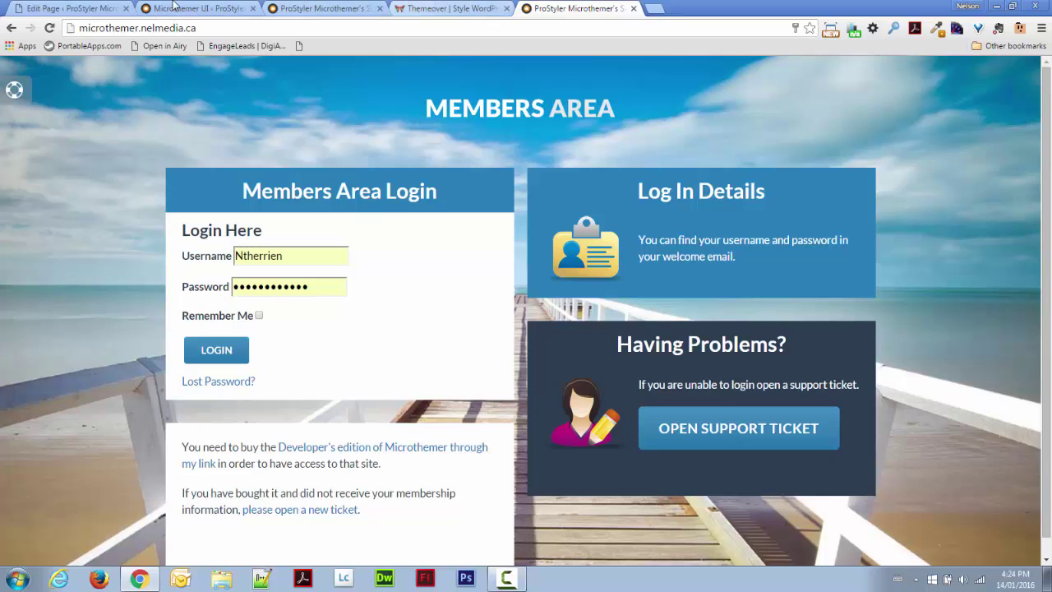
left_click(220, 12)
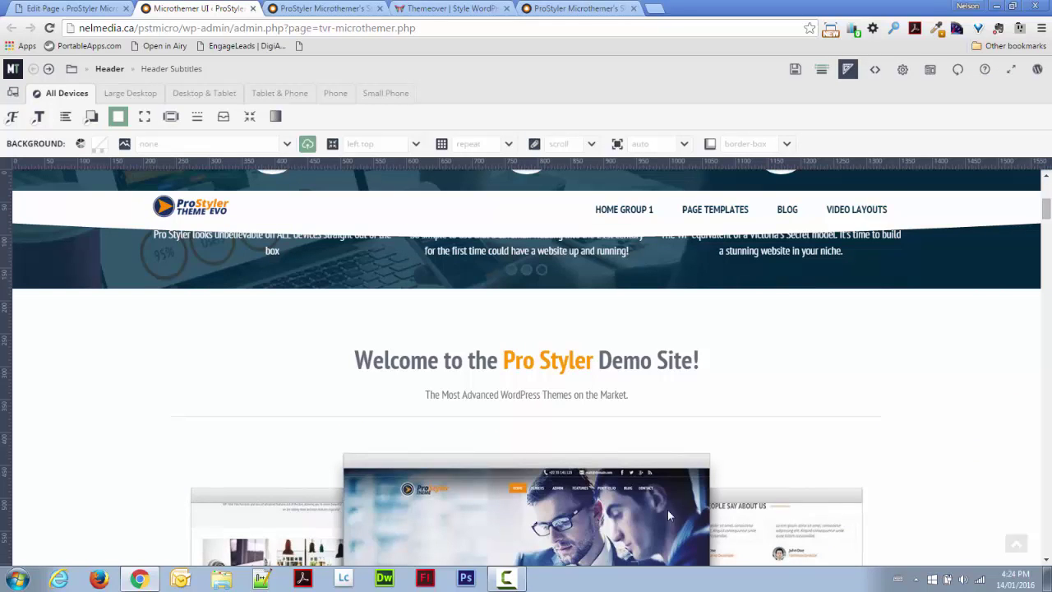
Step: Start a selector on the Welcome to the Pro Styler Demo Site heading and climb through its parents to the enclosing row div
double_click(404, 362)
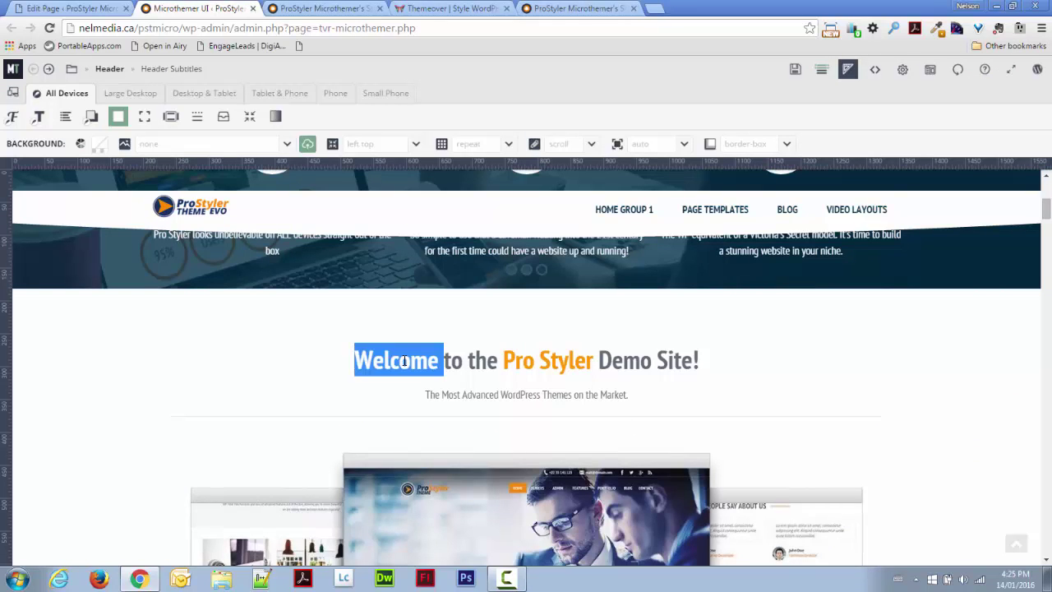
left_click(404, 362)
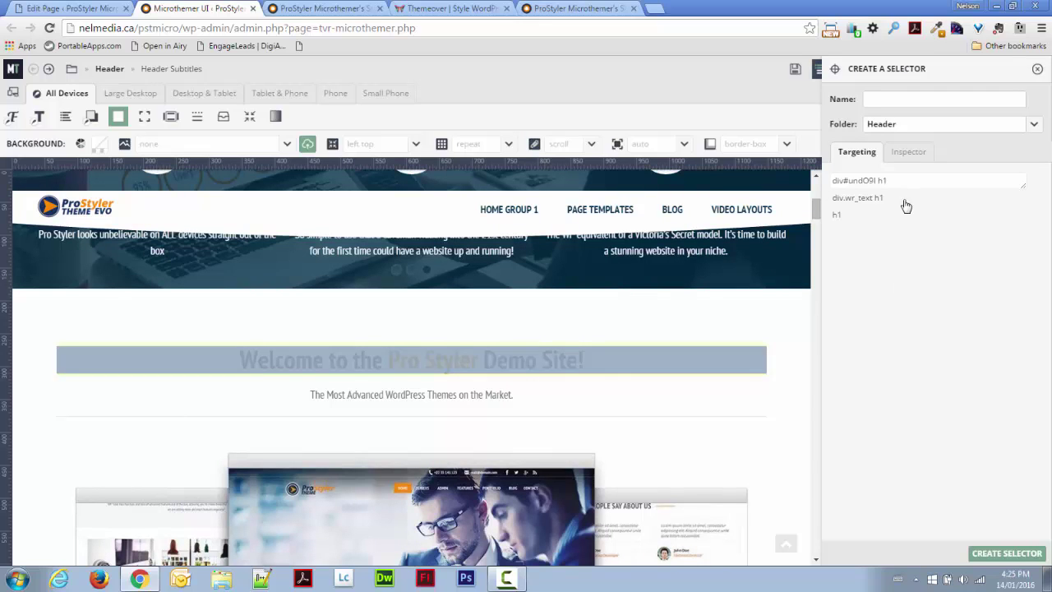
left_click(907, 158)
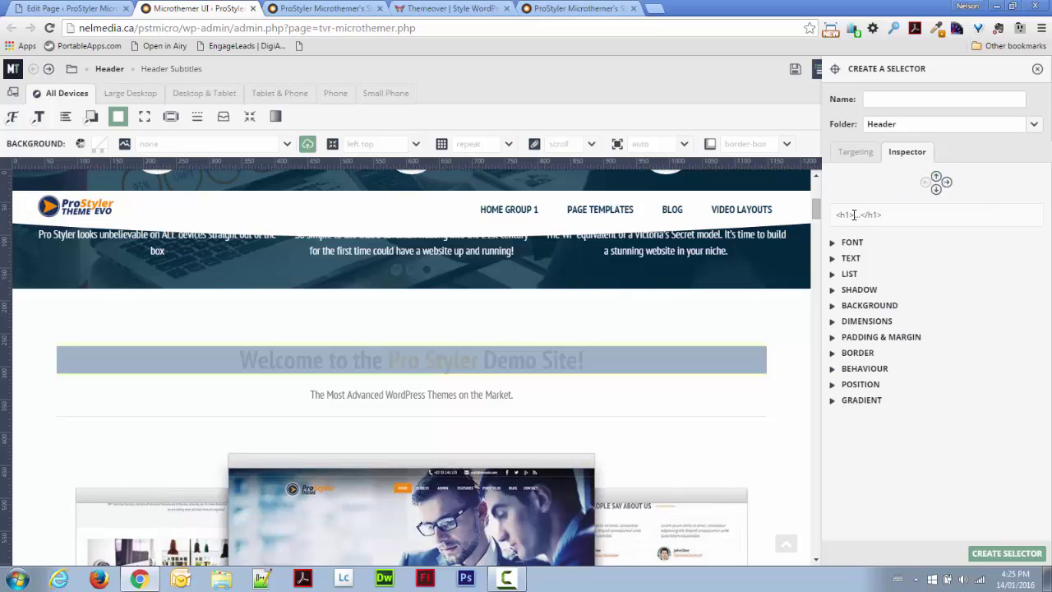
left_click(936, 179)
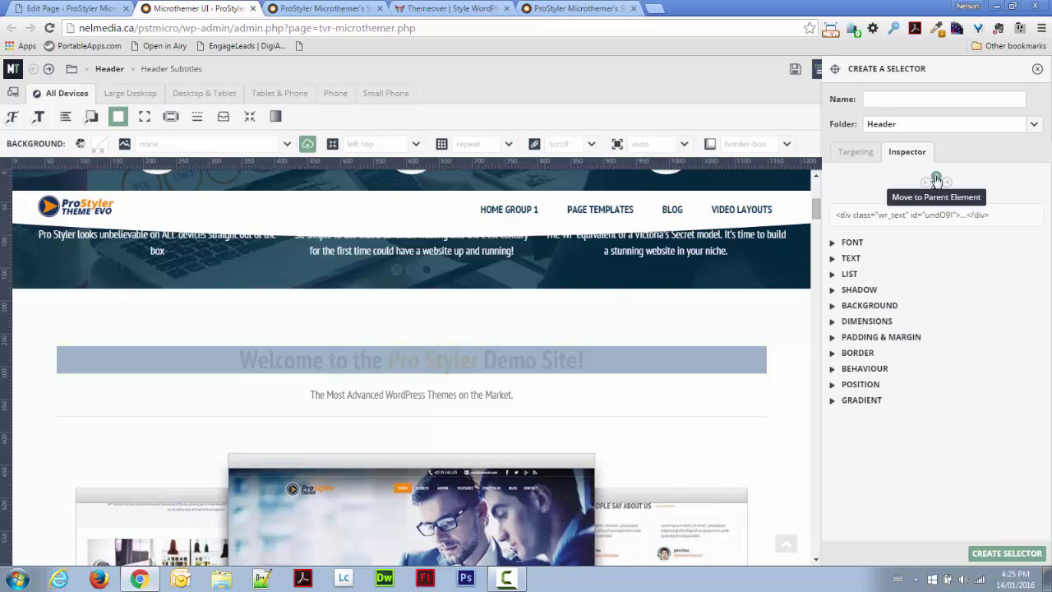
left_click(936, 179)
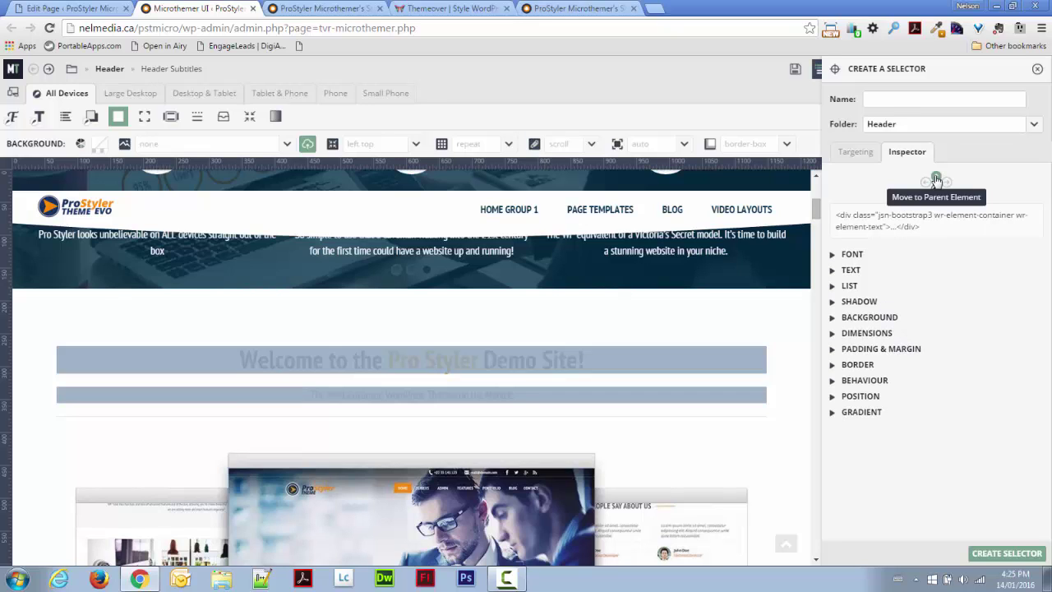
left_click(936, 179)
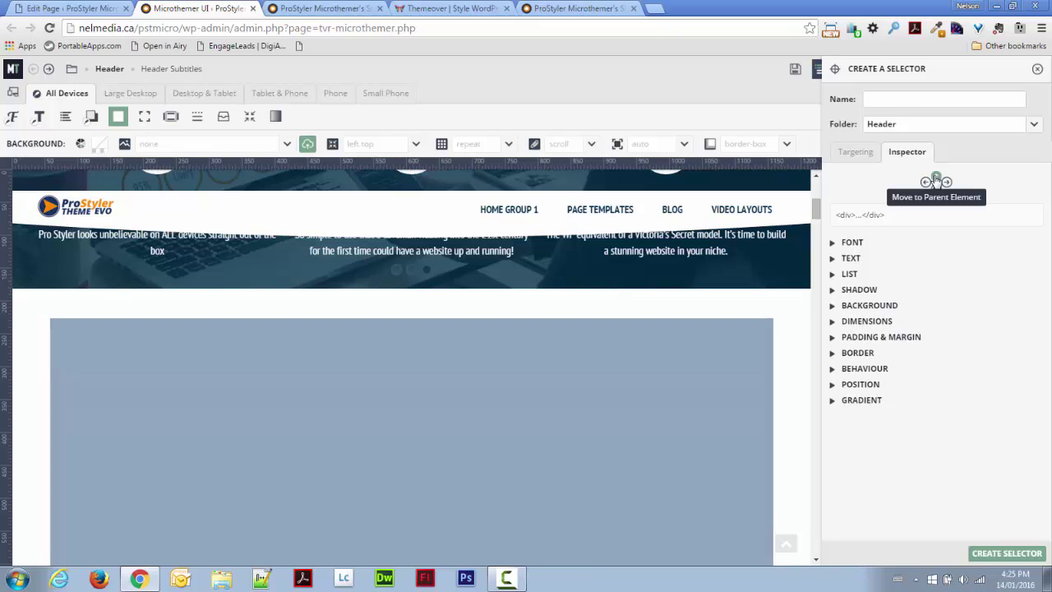
left_click(936, 179)
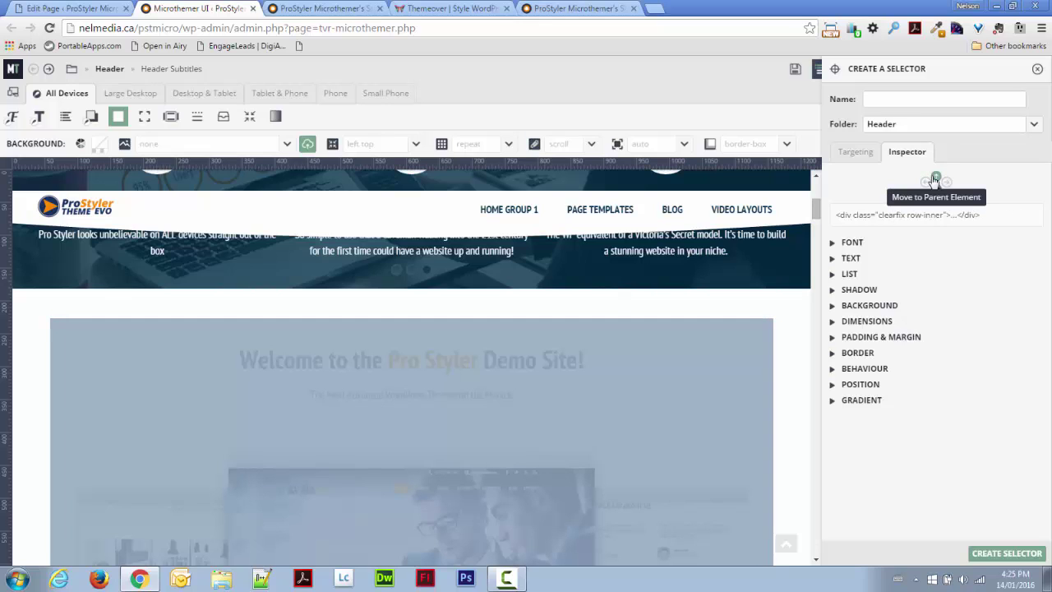
left_click(931, 180)
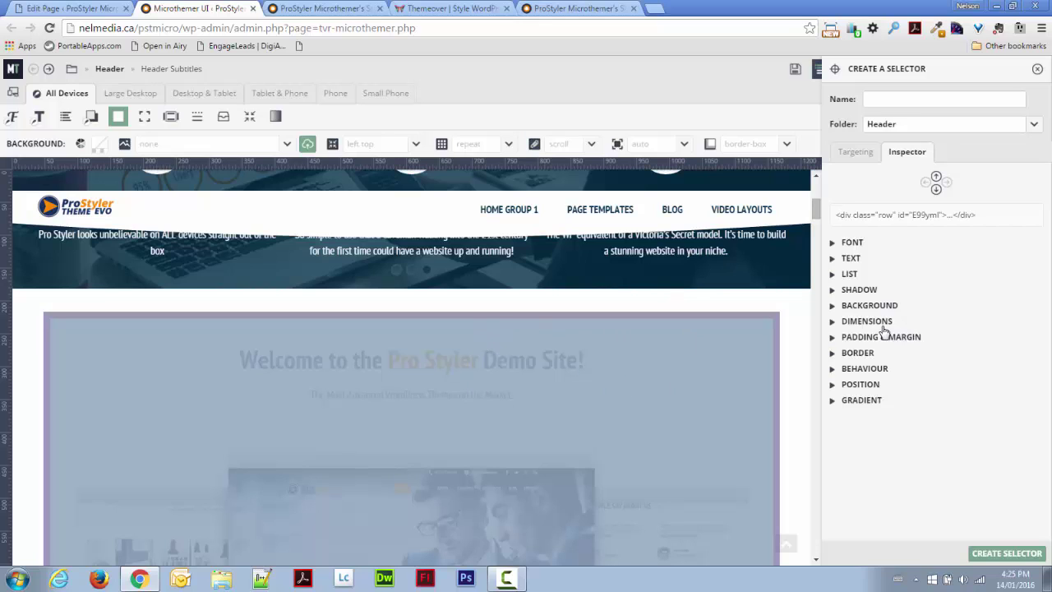
Step: Create a selector named Box in the Content folder, targeting div#cbb-row-no-2 div#E99yml
left_click(860, 152)
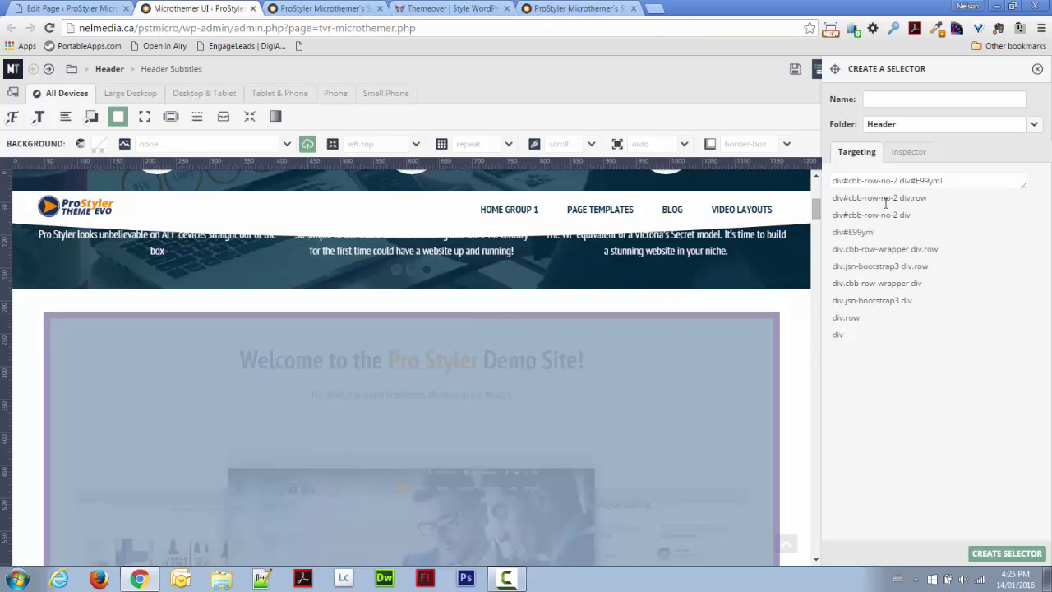
left_click(910, 153)
left_click(855, 153)
type("Box")
left_click(1034, 124)
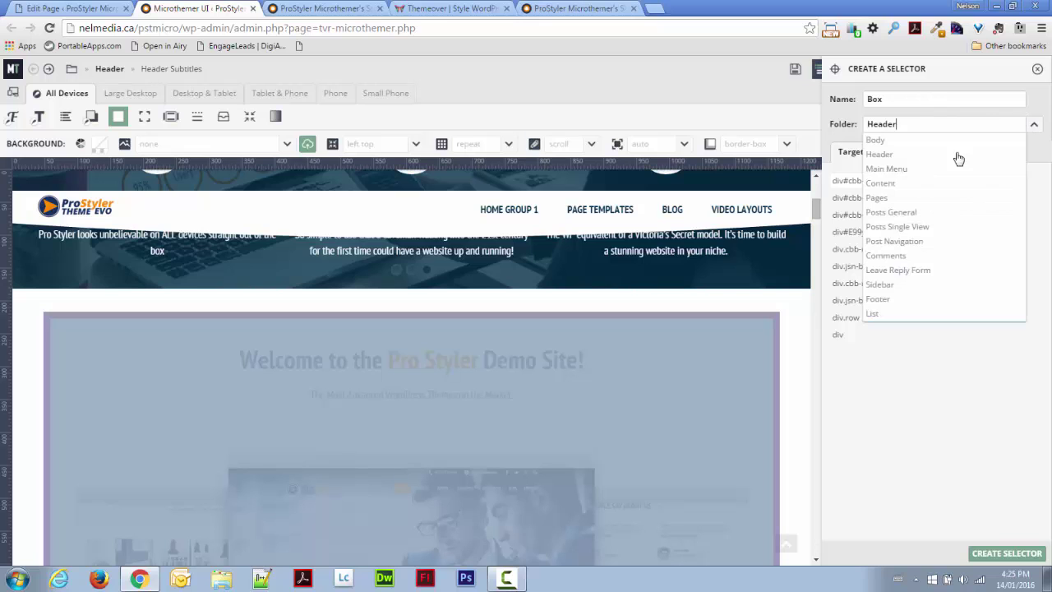
left_click(900, 191)
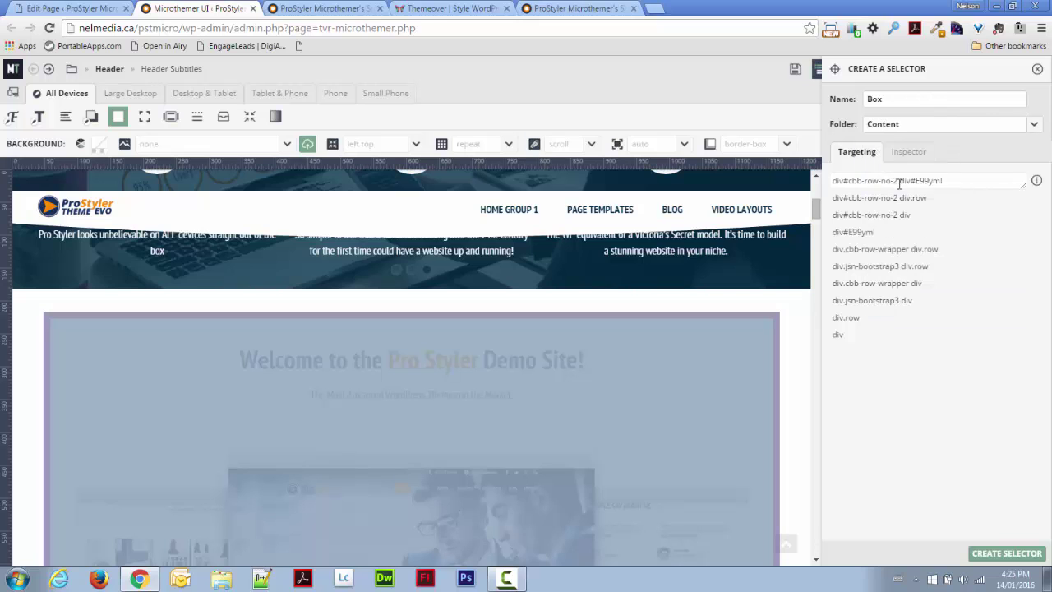
left_click(1005, 553)
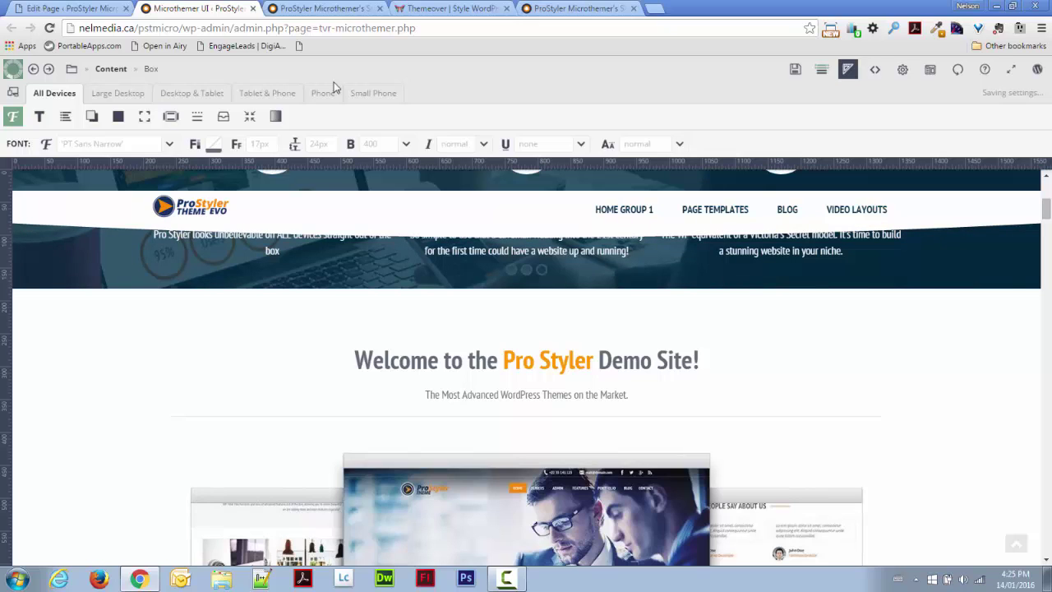
Step: Give the Box selector a solid red background colour, #ff0000, and check it on the welcome section
left_click(117, 116)
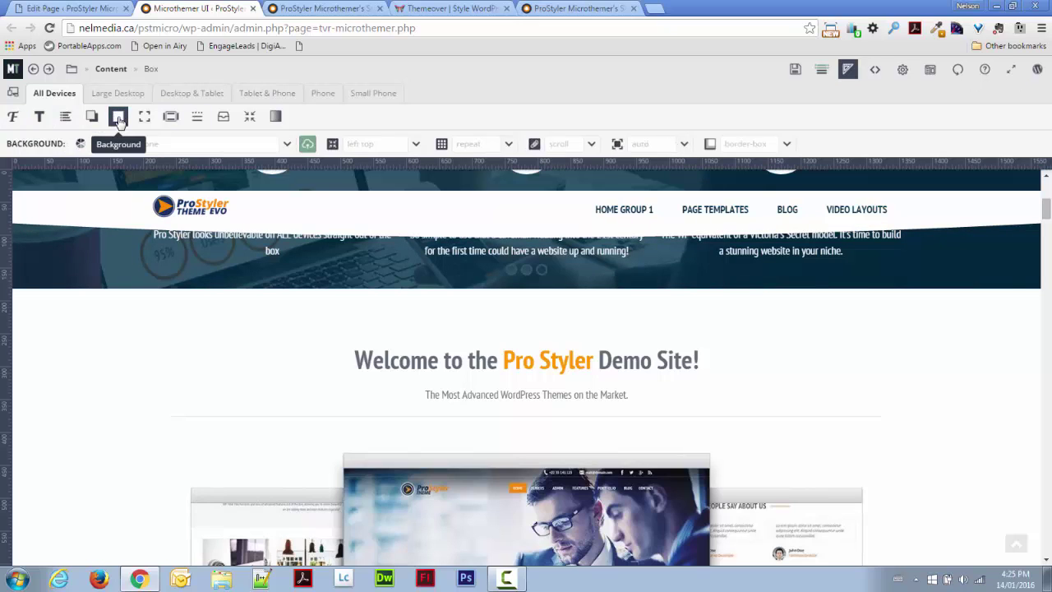
left_click(97, 145)
left_click_drag(207, 234, 236, 182)
left_click_drag(293, 224, 362, 231)
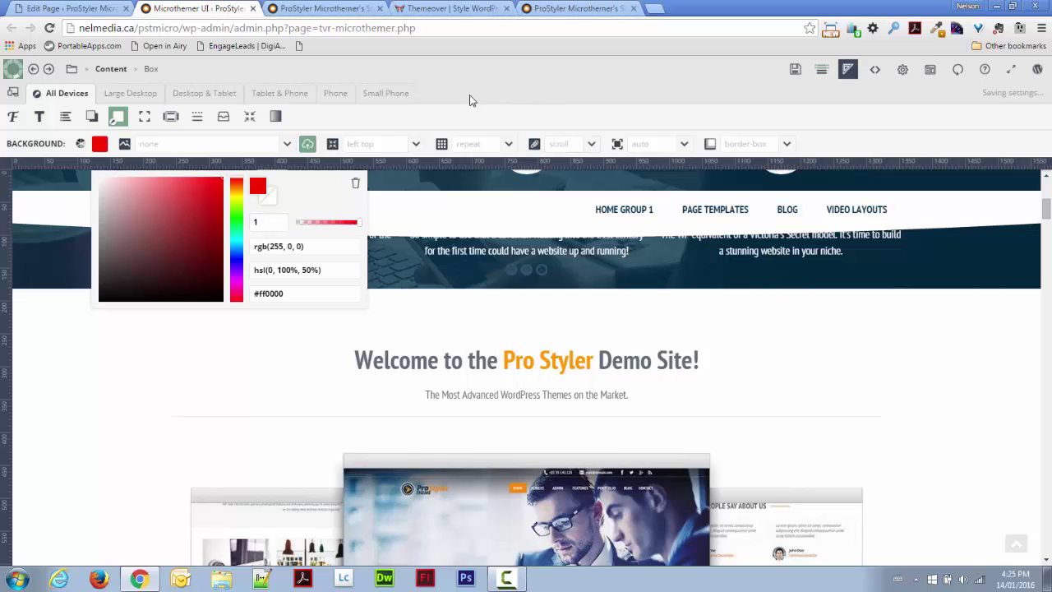
left_click(502, 76)
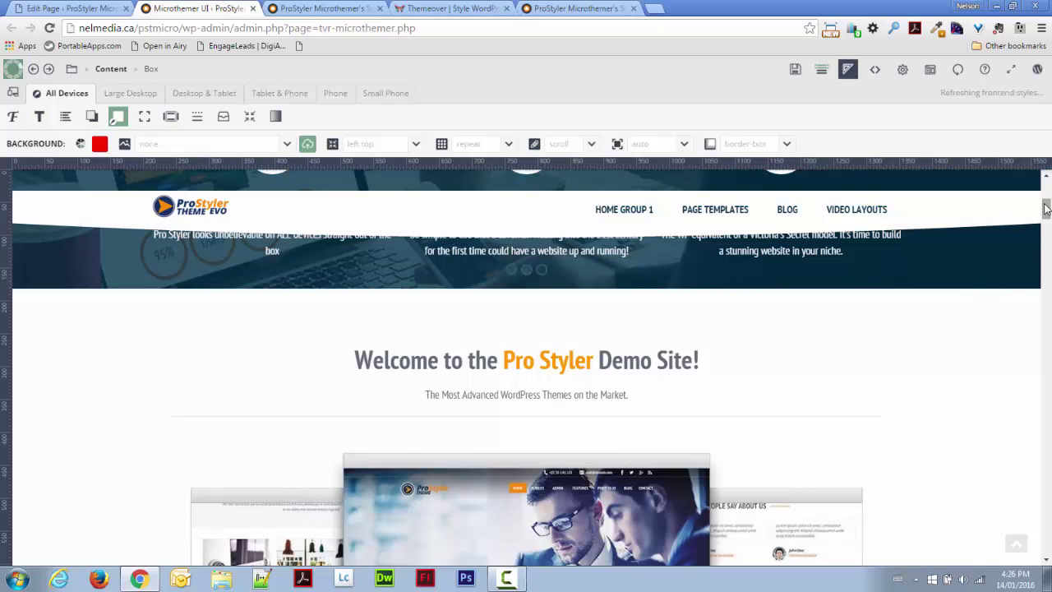
scroll(1046, 210, "down", 2)
scroll(1046, 210, "down", 3)
scroll(1046, 210, "up", 2)
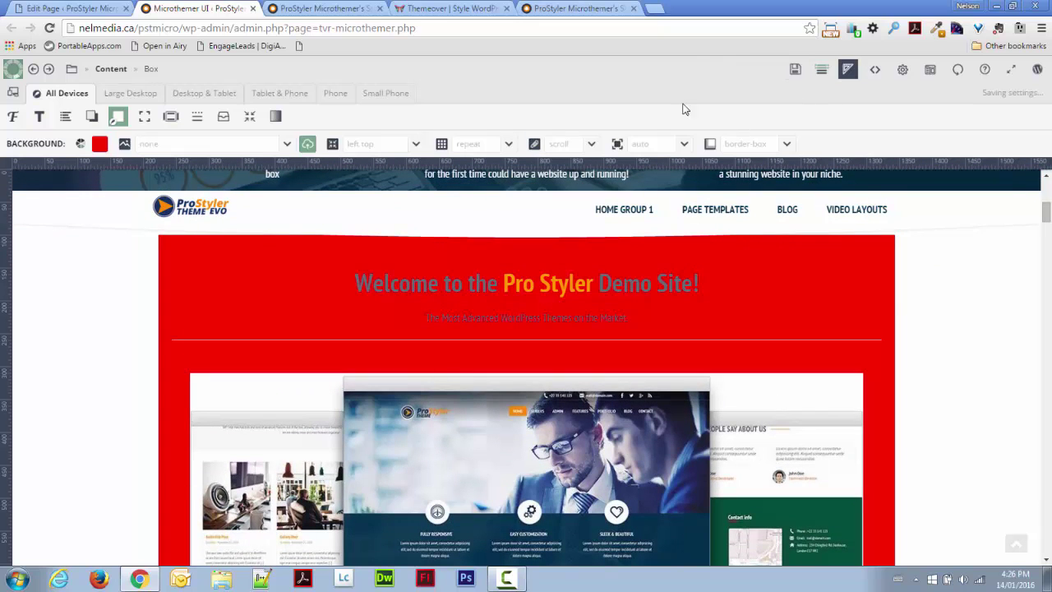
Step: Reload the live demo site and check the welcome section for the red background
left_click(345, 9)
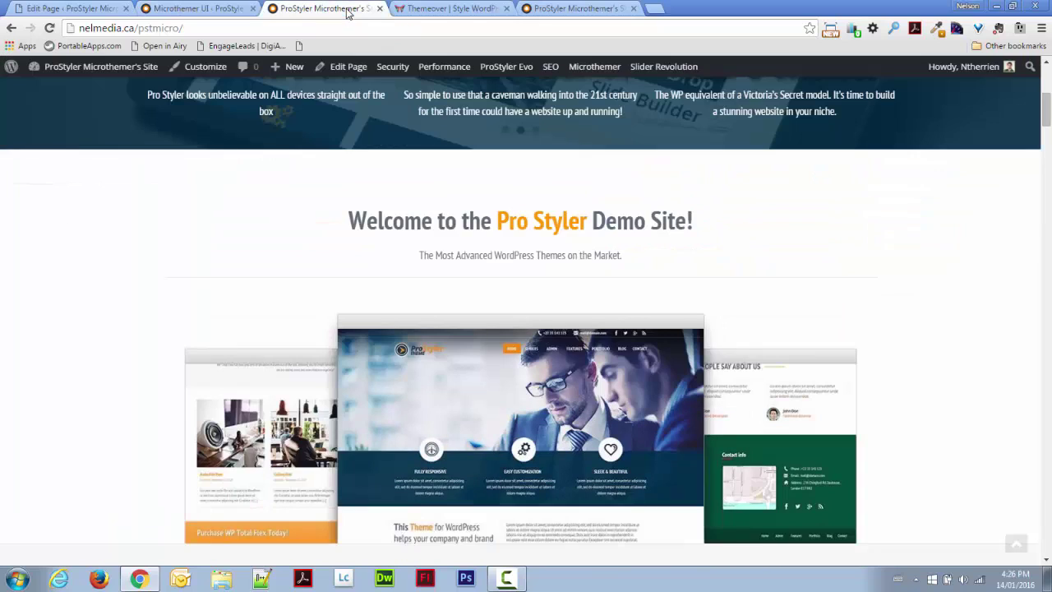
left_click(49, 28)
left_click(174, 7)
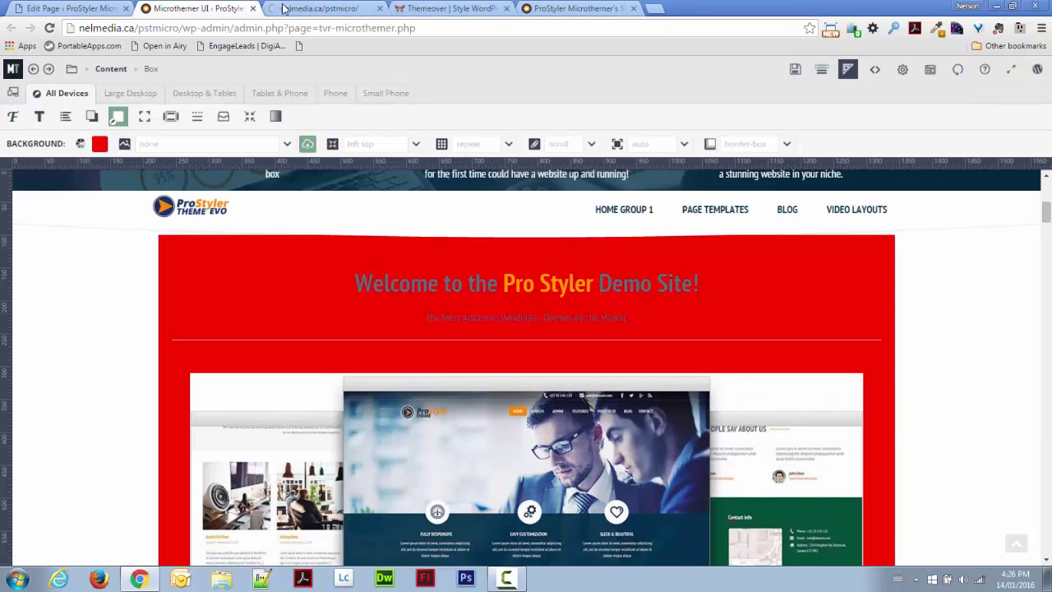
left_click(288, 10)
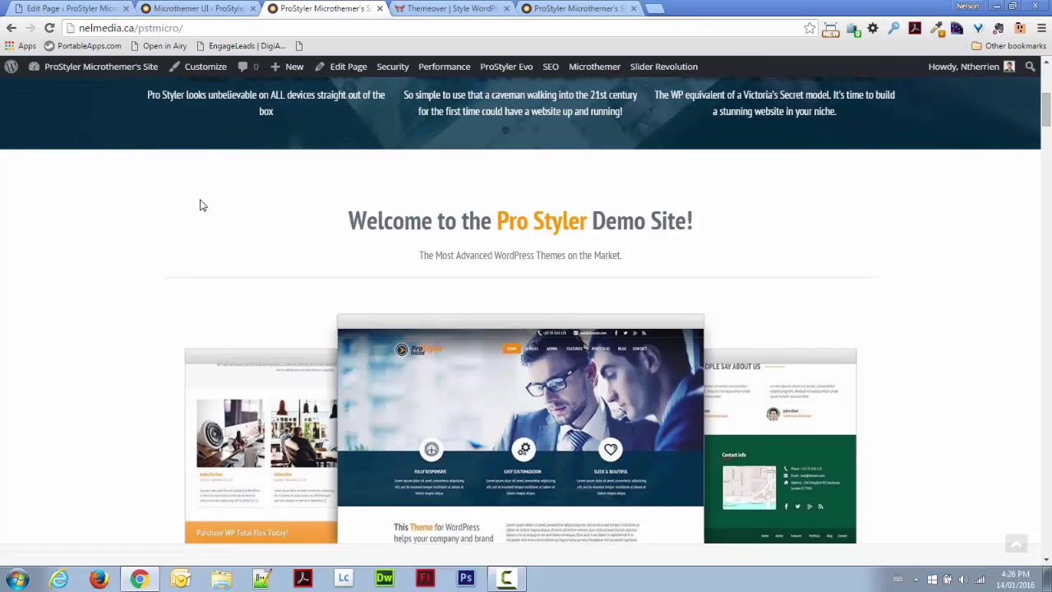
scroll(201, 205, "down", 1)
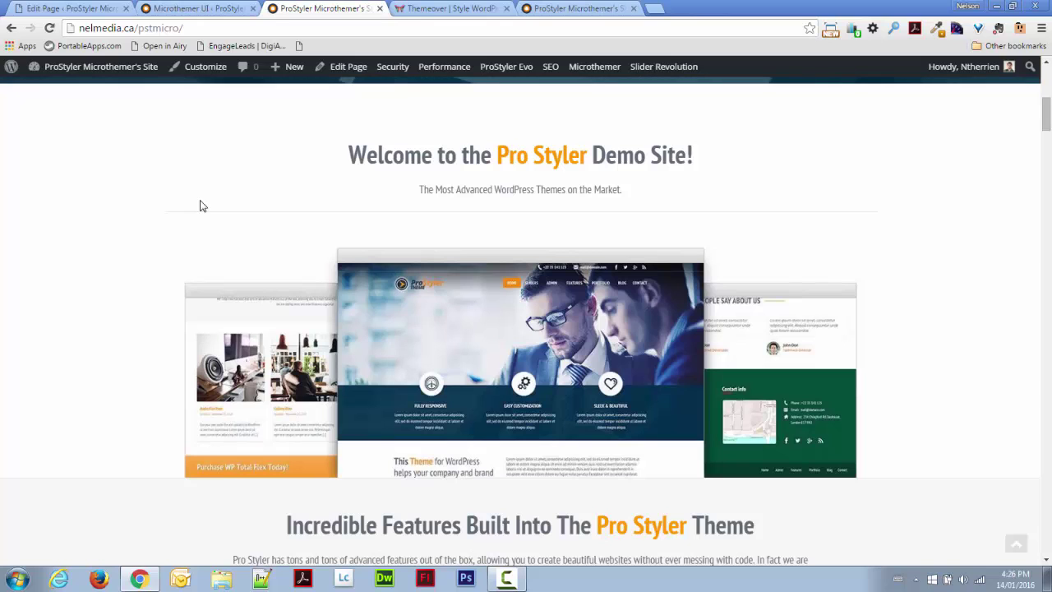
Step: Open the Box selector's details in Microthemer and examine the row ID in its CSS selector code
left_click(176, 8)
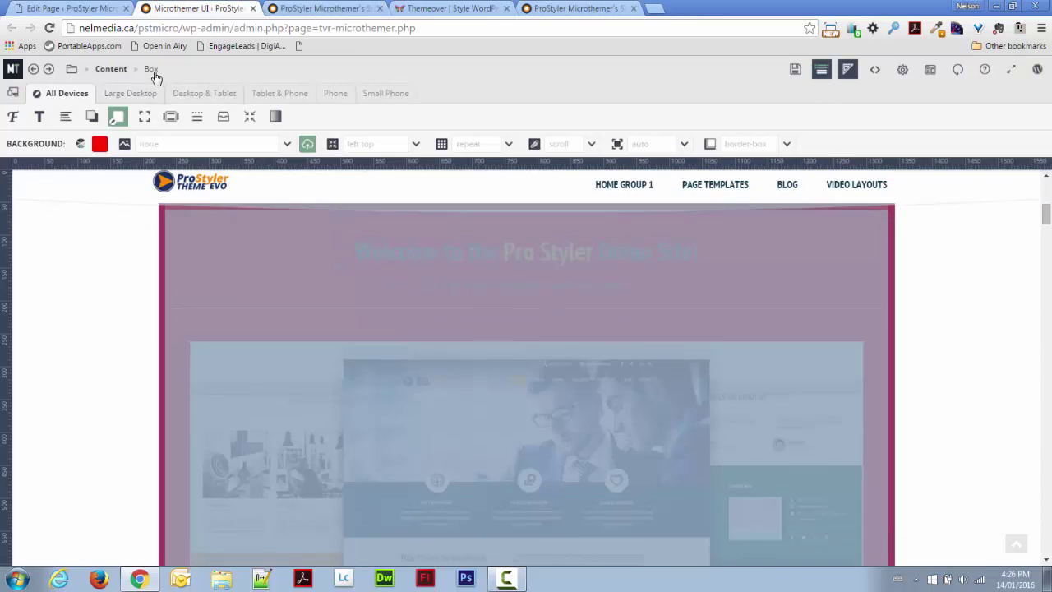
left_click(151, 69)
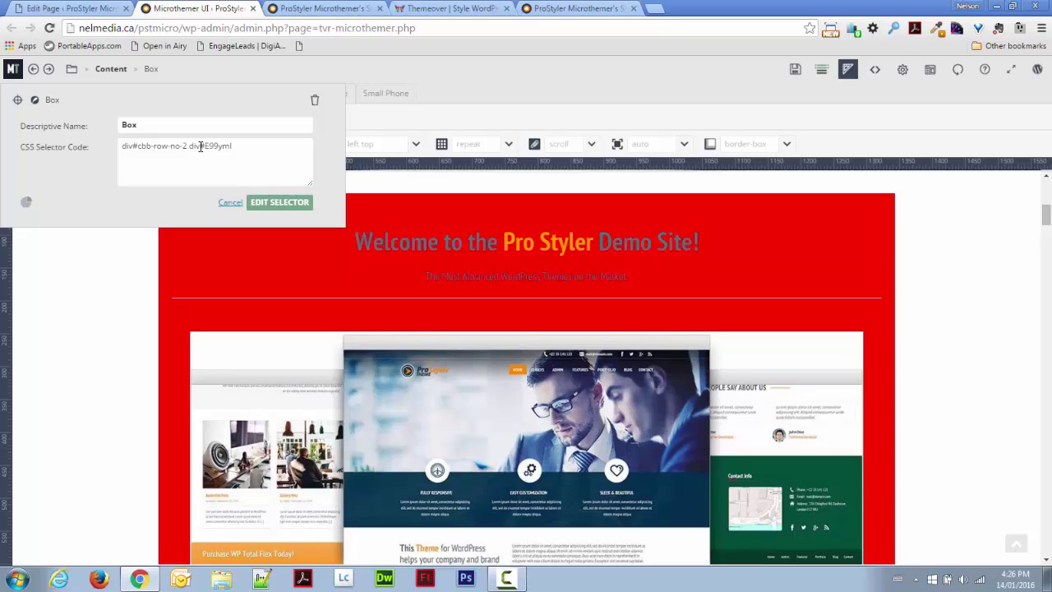
left_click_drag(200, 146, 205, 145)
left_click(209, 147)
left_click_drag(206, 146, 239, 144)
left_click(579, 223)
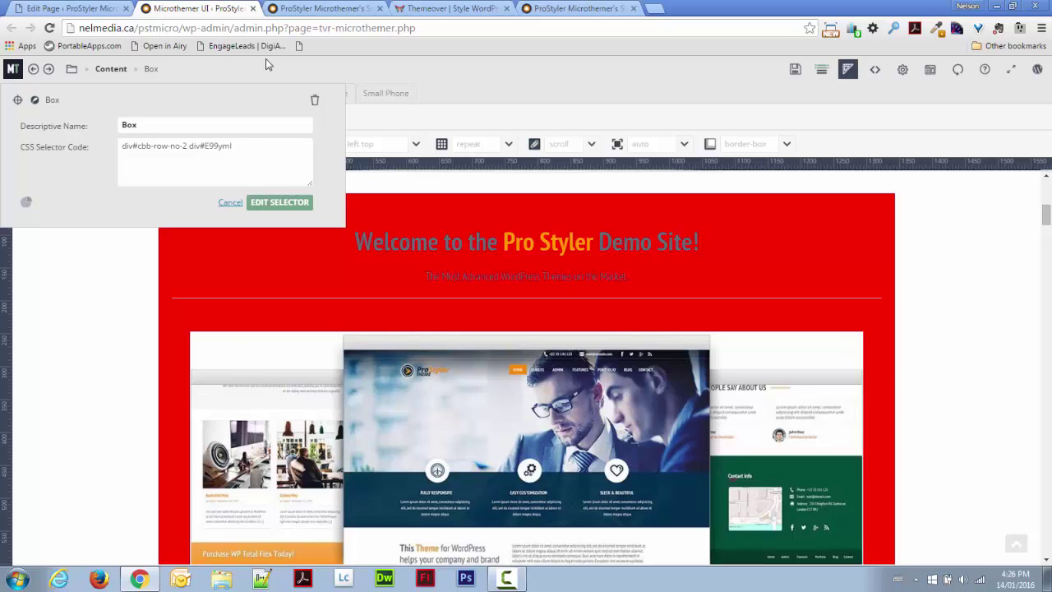
Step: Check the welcome section's selector targets, reload the Microthemer editor, and target the section again to compare its row ID
left_click(839, 223)
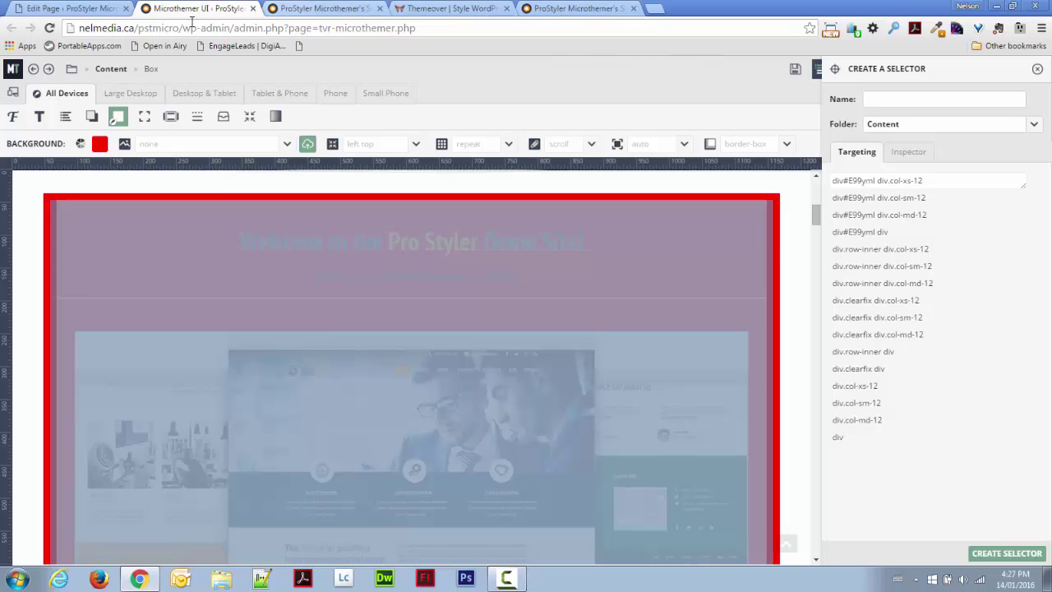
left_click(50, 27)
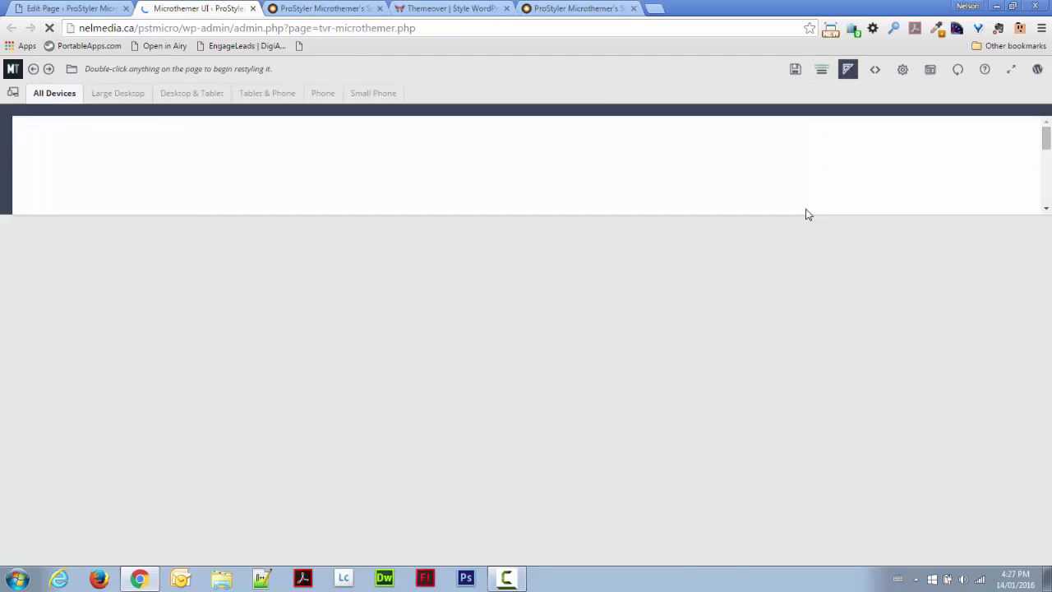
scroll(167, 267, "down", 2)
scroll(166, 267, "down", 4)
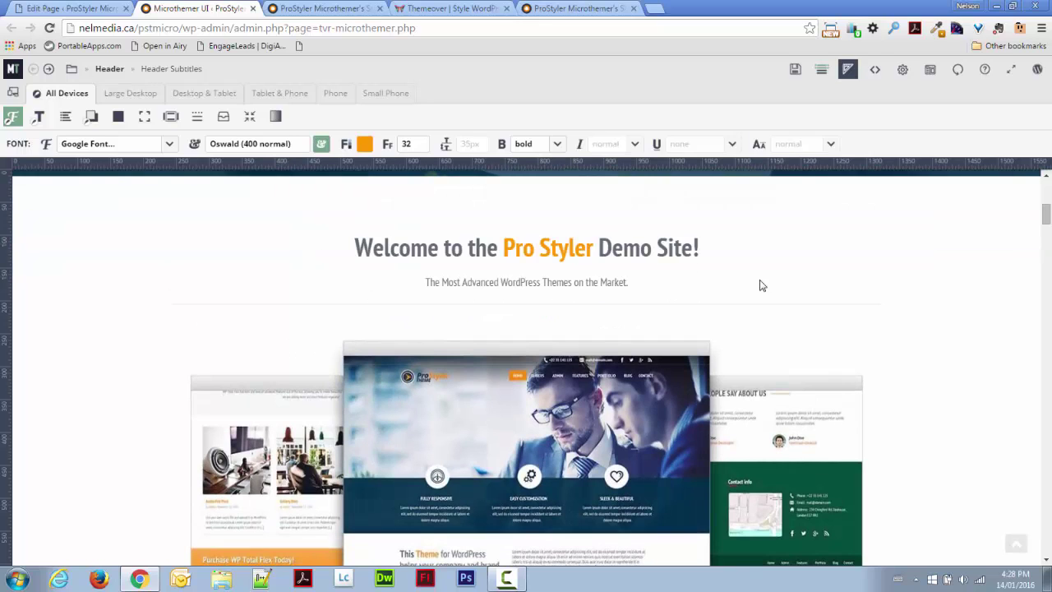
left_click(840, 261)
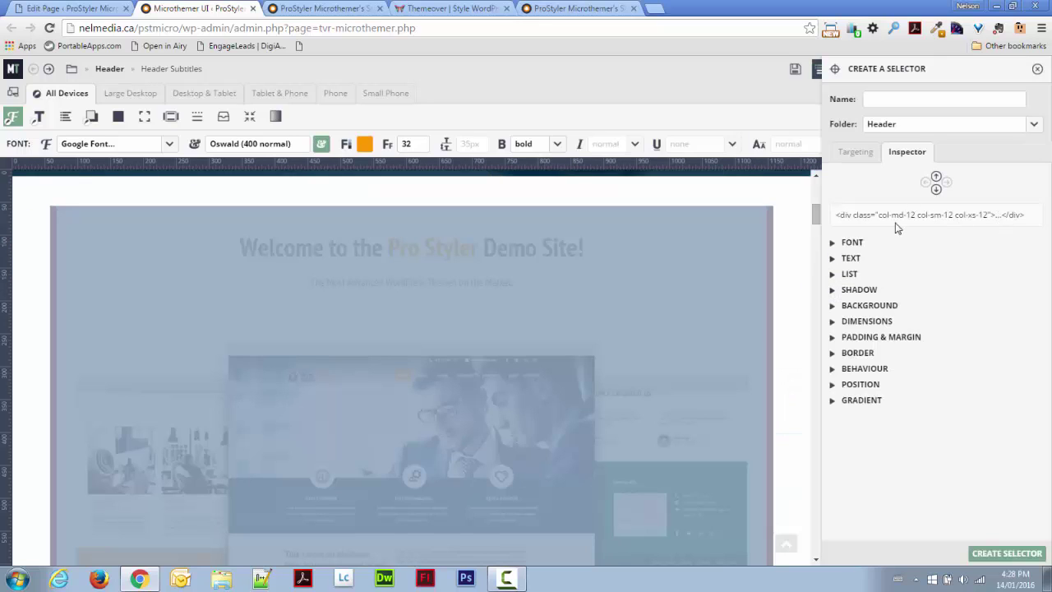
left_click(856, 156)
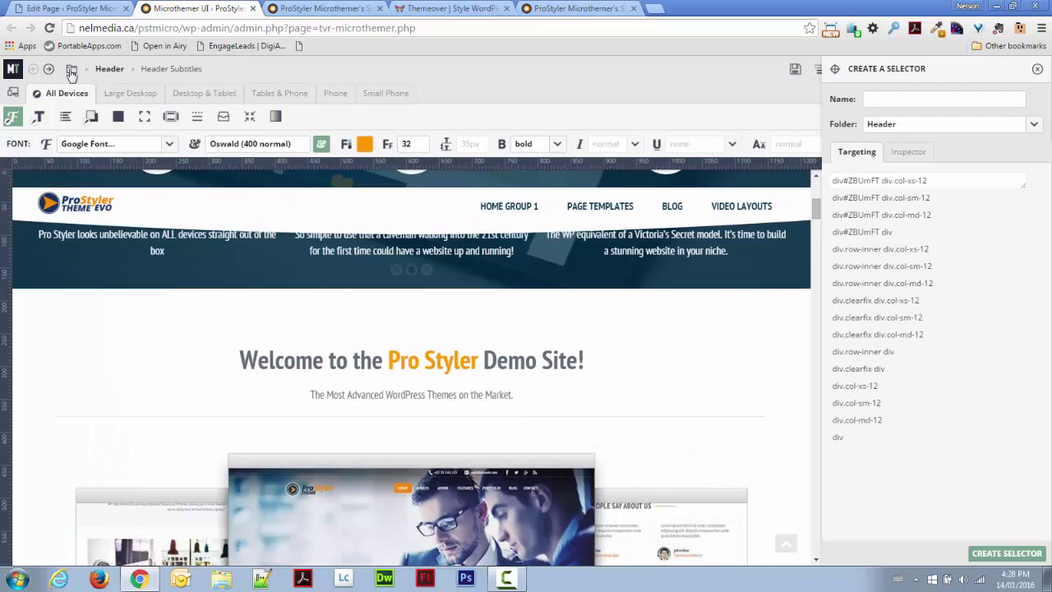
Step: Load the Box selector from the Content folder and review its details
left_click(72, 69)
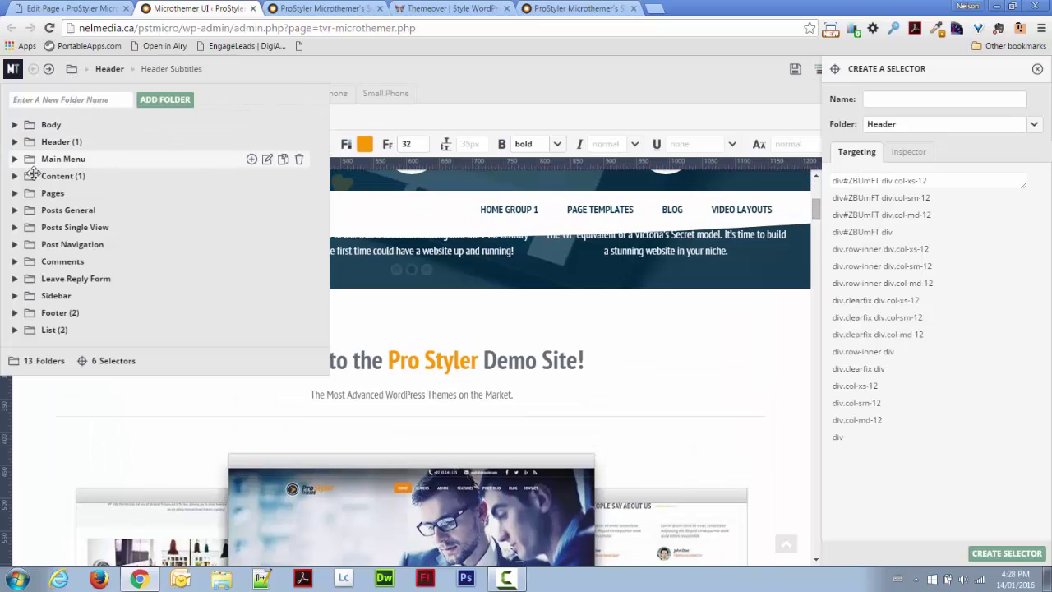
left_click(49, 175)
left_click(85, 200)
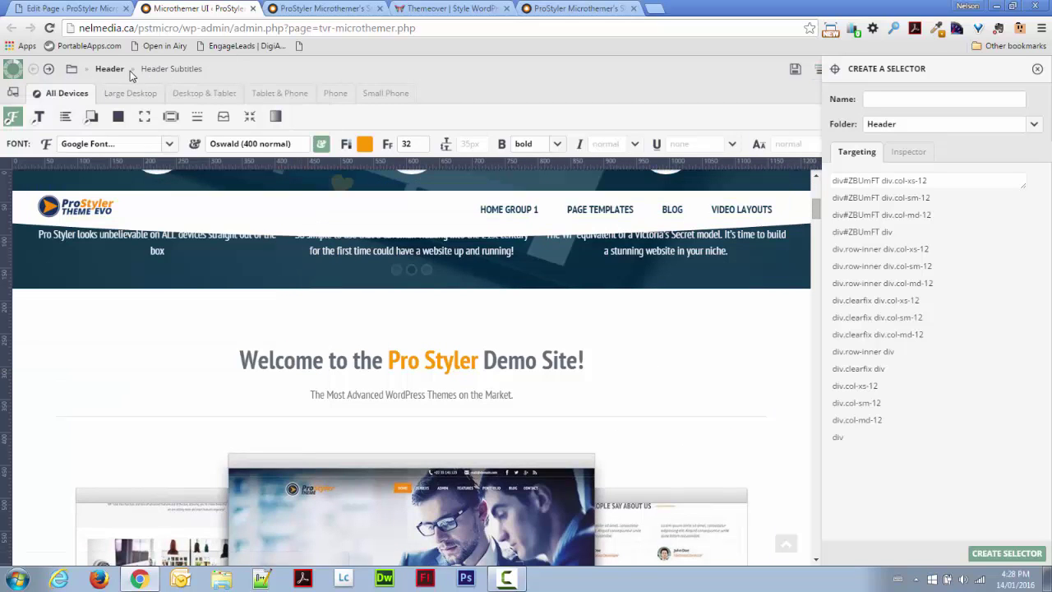
left_click(153, 71)
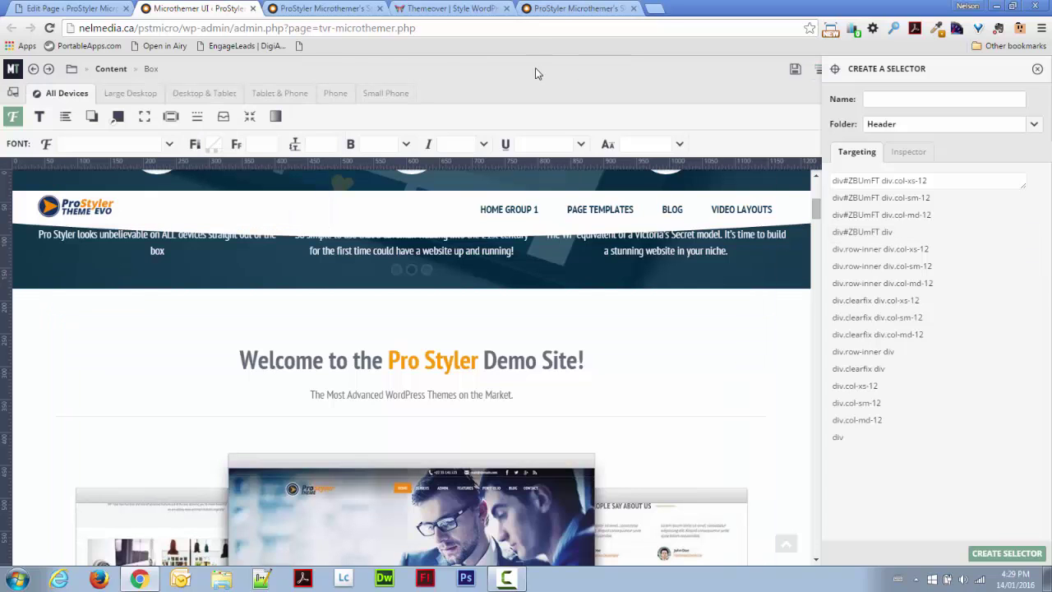
Step: In the page editor, open the styling settings of the Welcome text element and examine its CSS Class and CSS ID fields
left_click(86, 9)
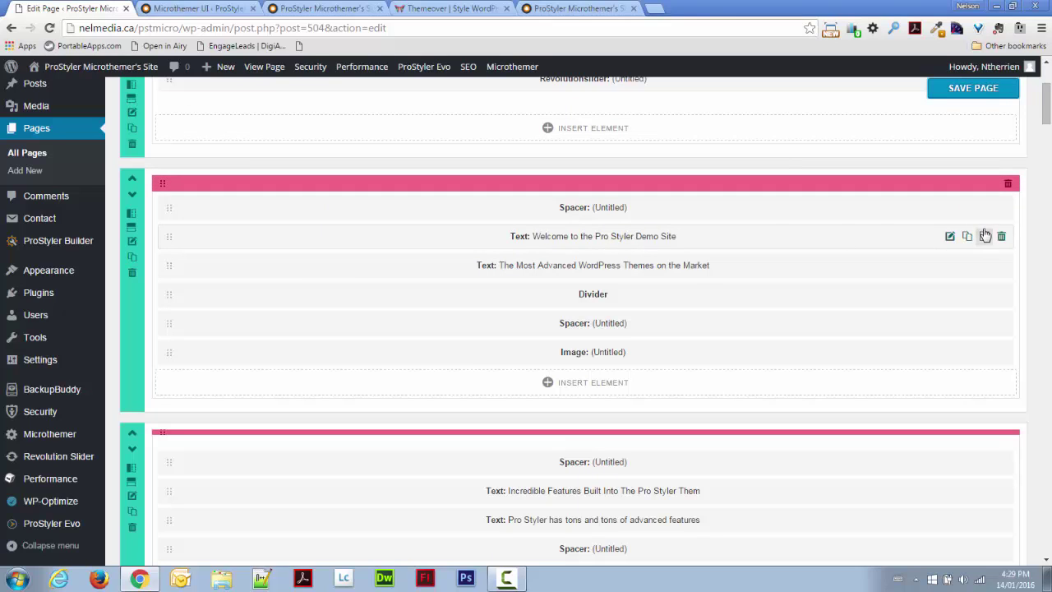
left_click(950, 236)
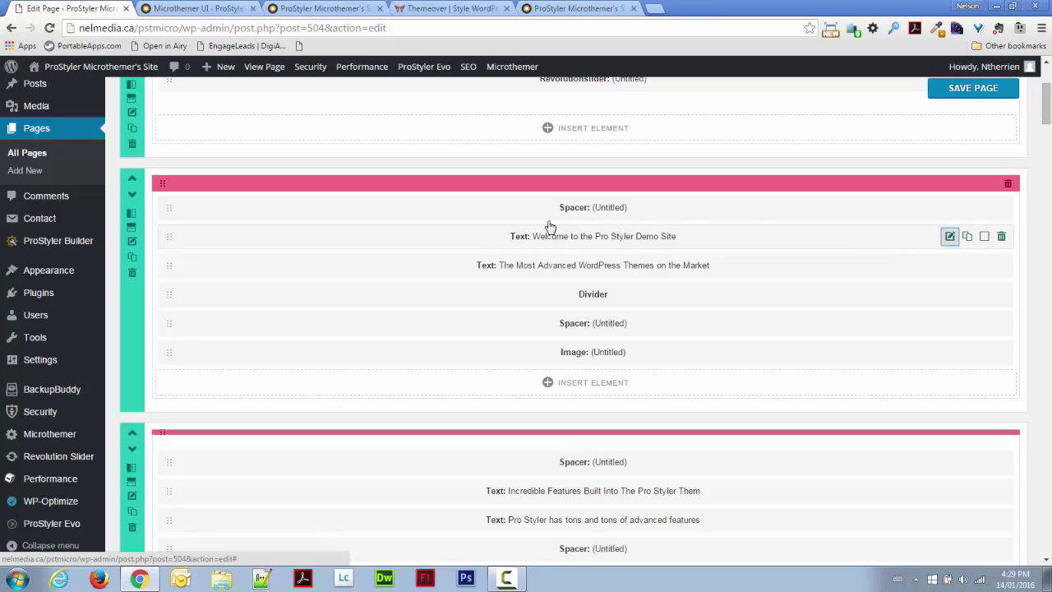
left_click(440, 233)
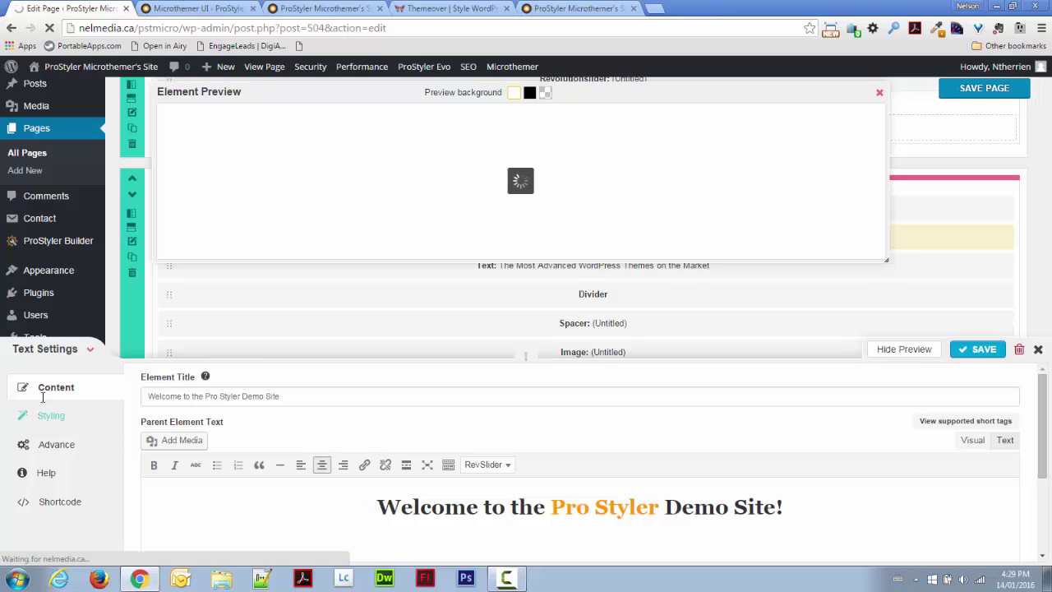
left_click(45, 418)
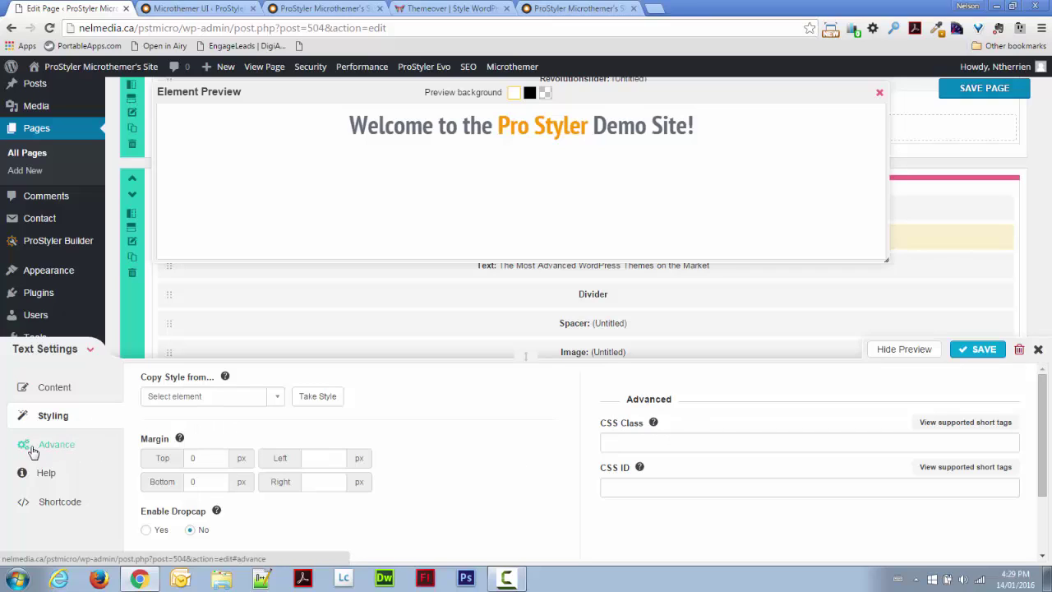
left_click(625, 442)
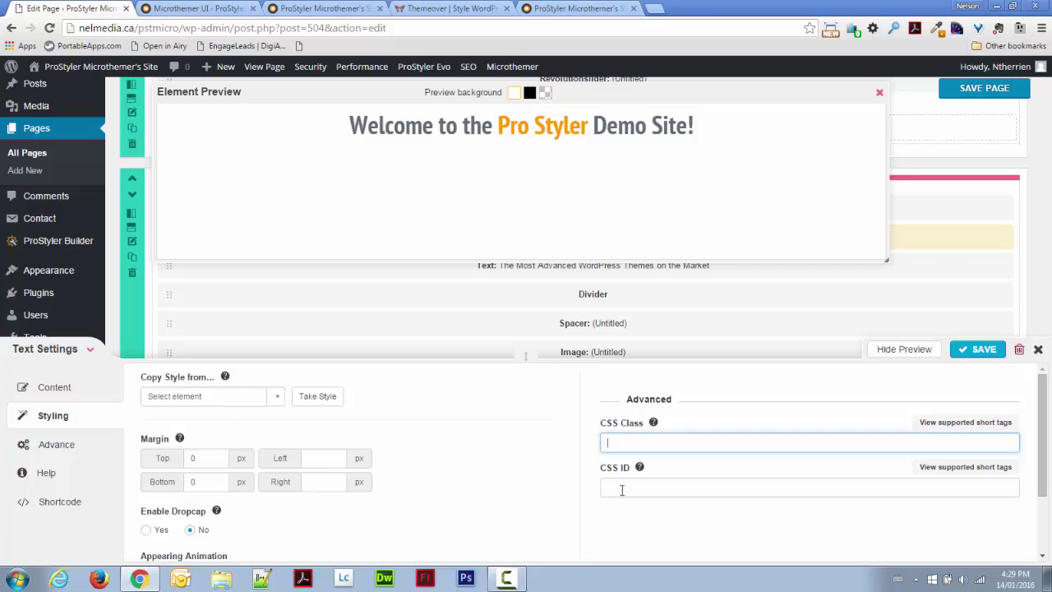
left_click(620, 487)
left_click(630, 442)
left_click(631, 488)
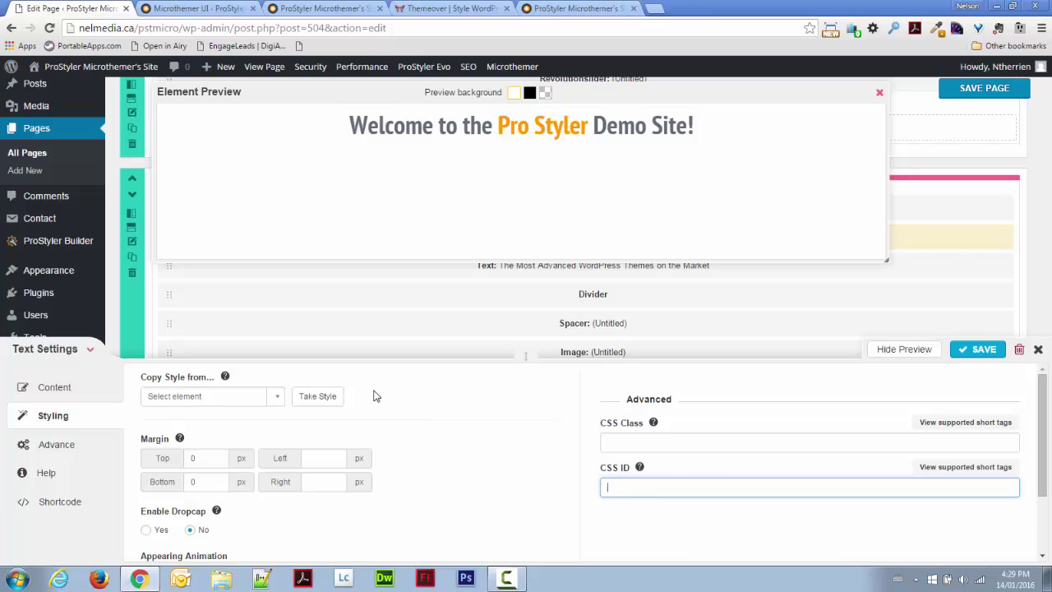
left_click(879, 92)
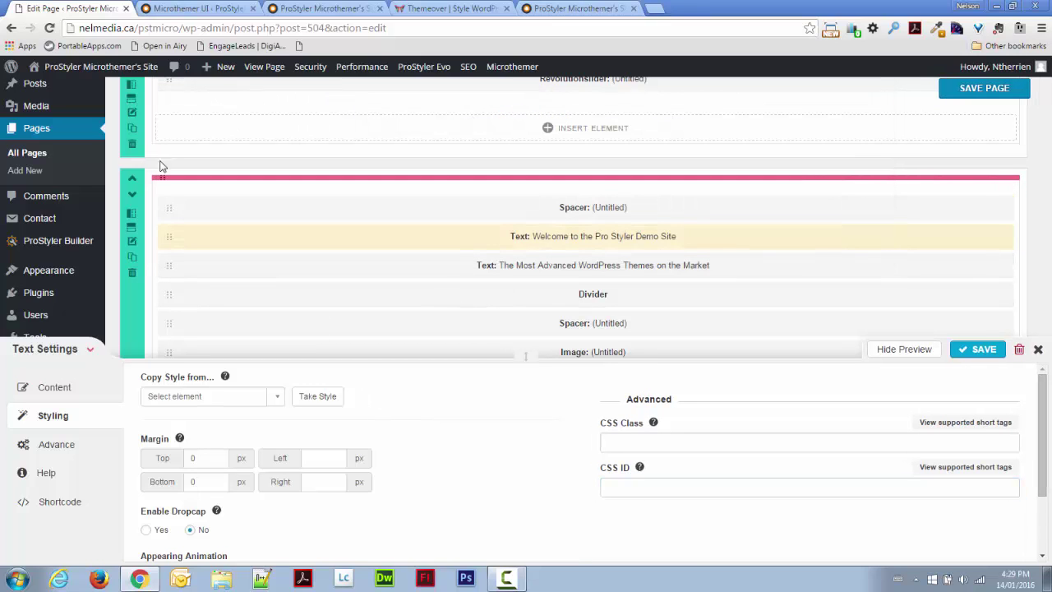
Step: Give the welcome section's row the custom CSS ID firstBox, then save the row settings and the page
left_click(130, 243)
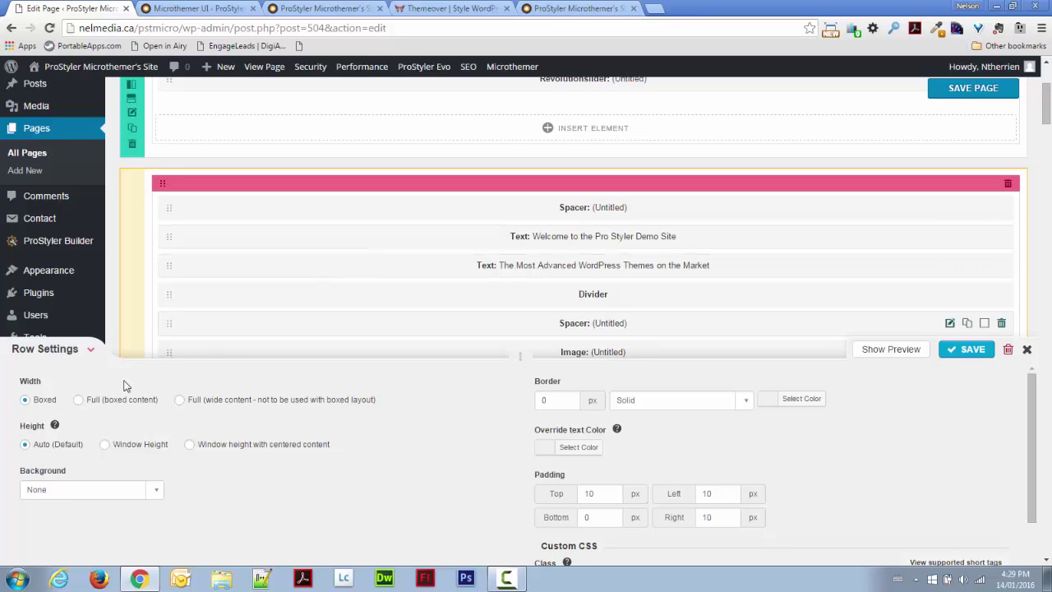
scroll(1037, 413, "down", 2)
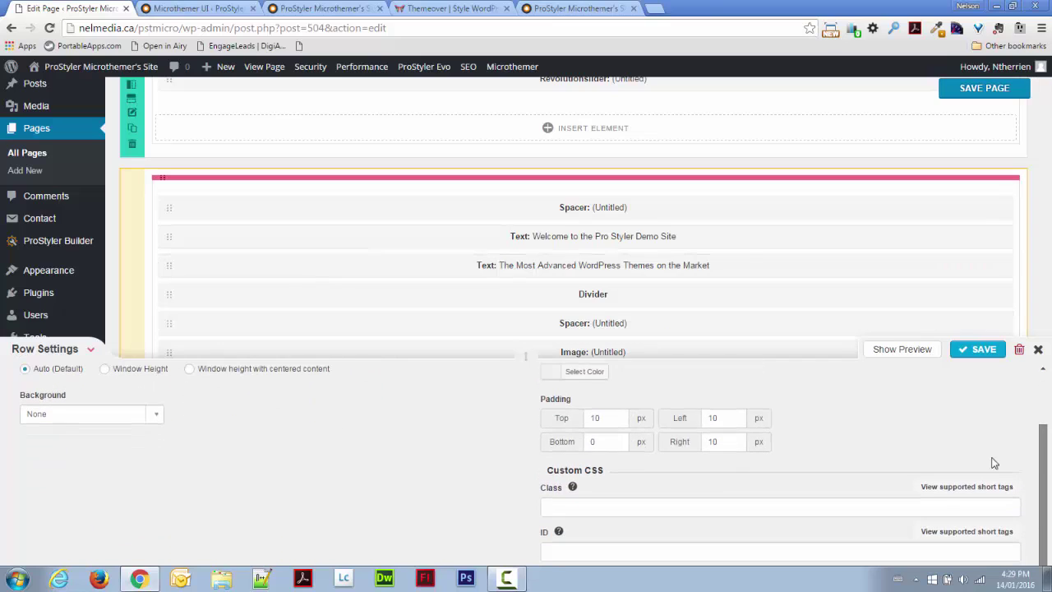
left_click(576, 550)
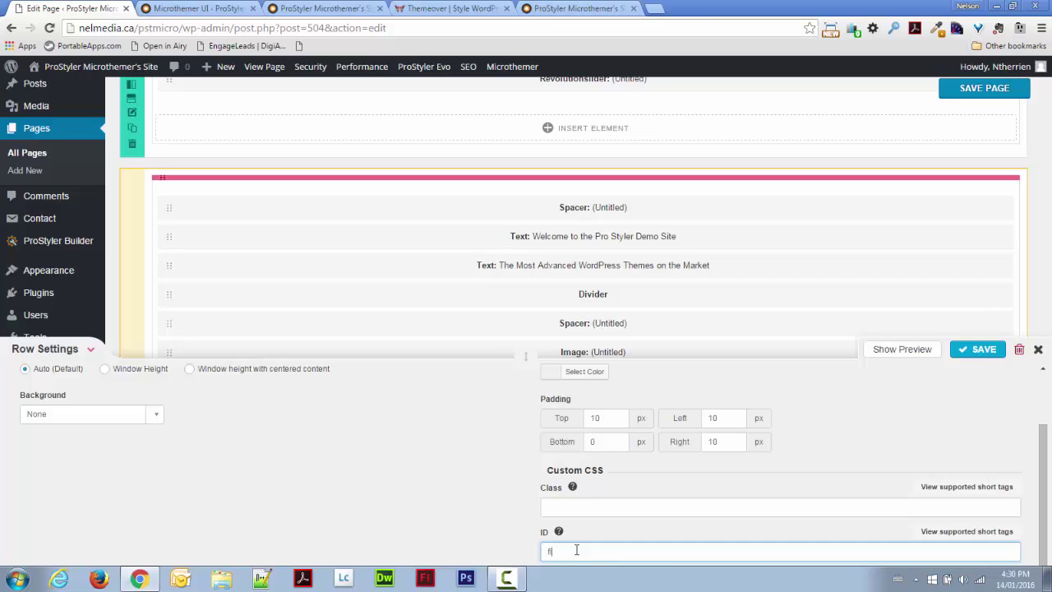
type("firstbox")
key("BackSpace")
type("B")
left_click(978, 352)
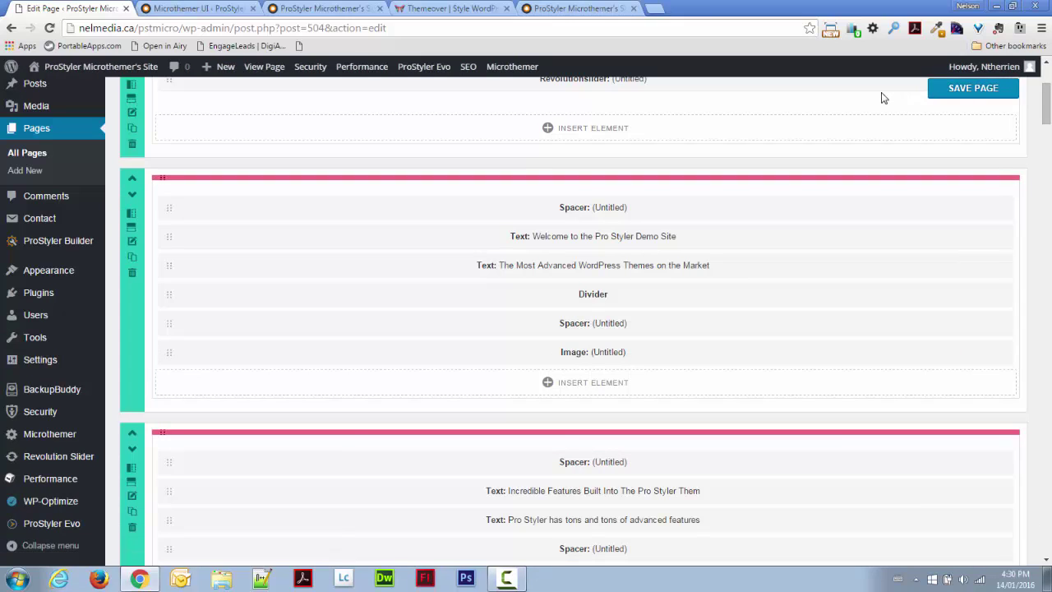
left_click(988, 97)
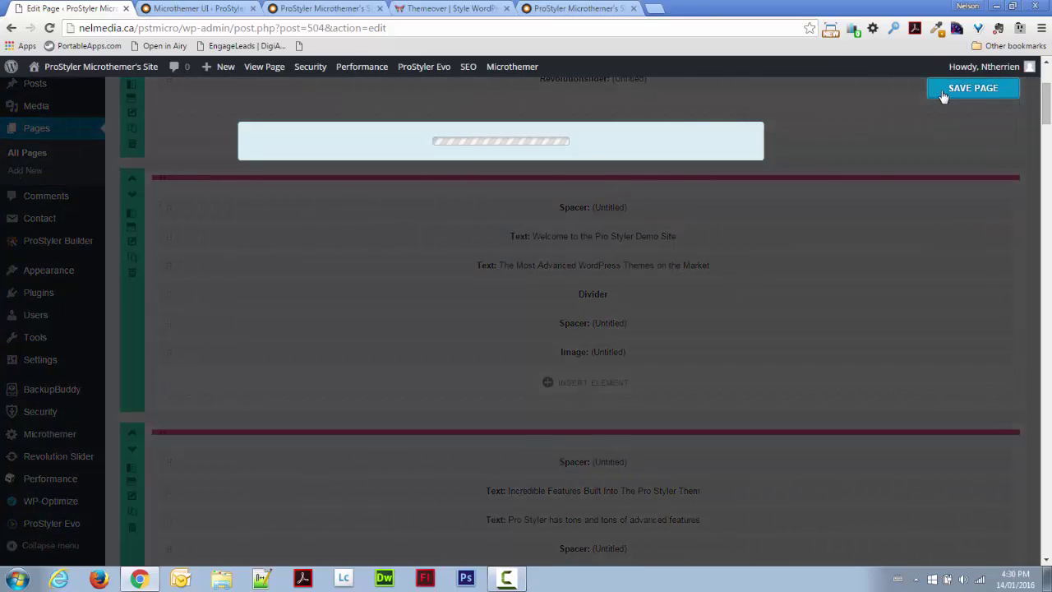
Step: Reload the Microthemer editor and target the parent container that encloses the whole welcome section, starting from its subtitle paragraph
left_click(197, 9)
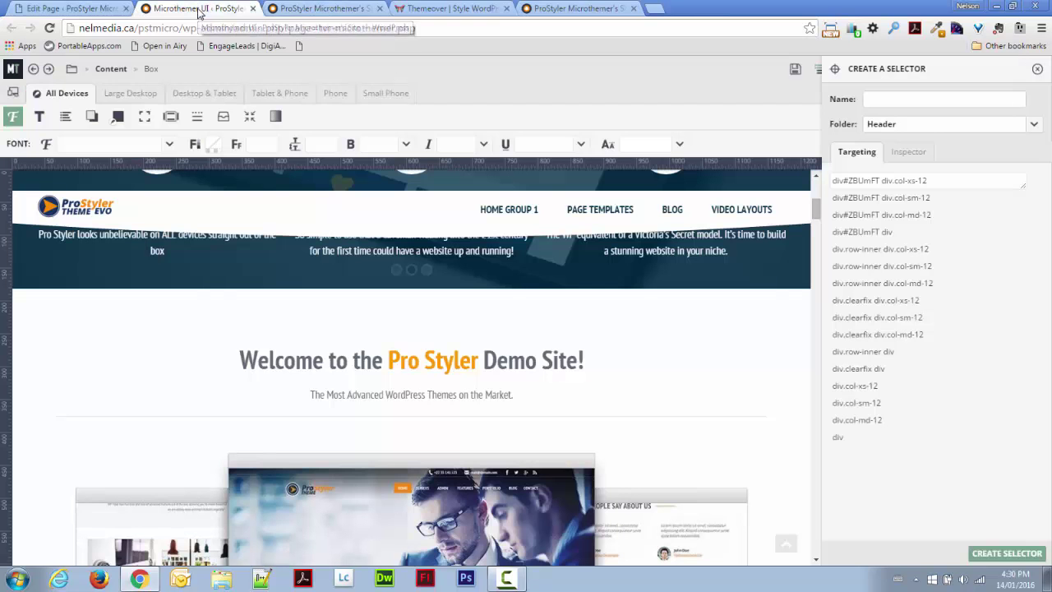
left_click(49, 28)
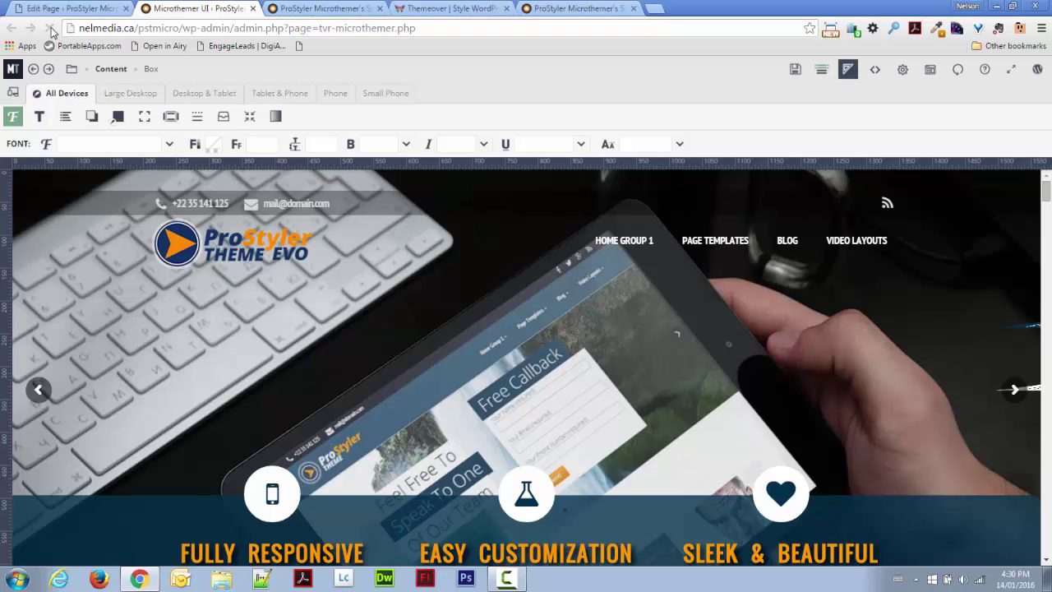
scroll(199, 218, "down", 3)
scroll(198, 221, "down", 3)
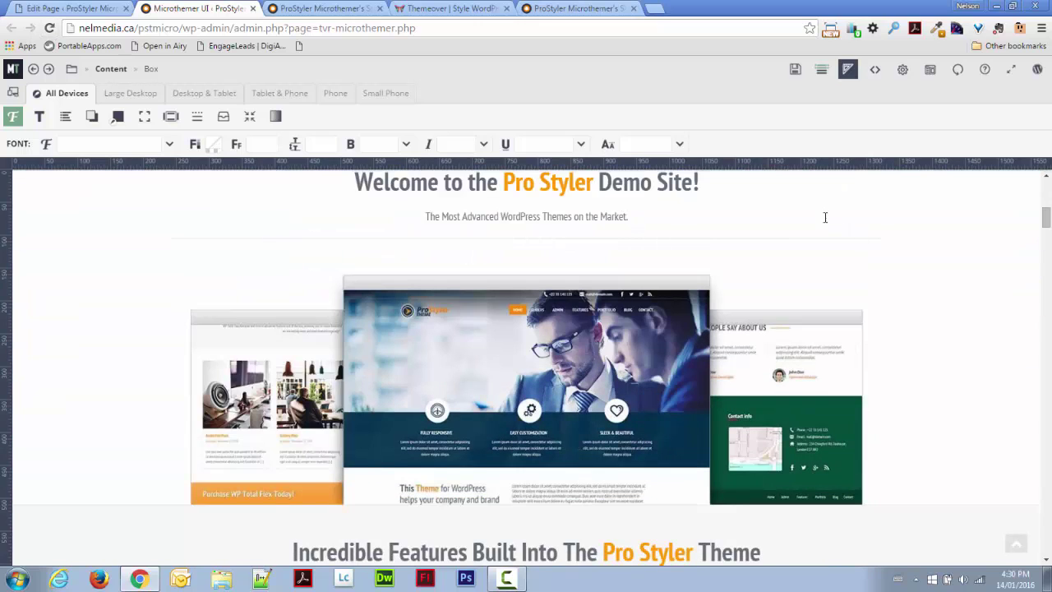
left_click(824, 217)
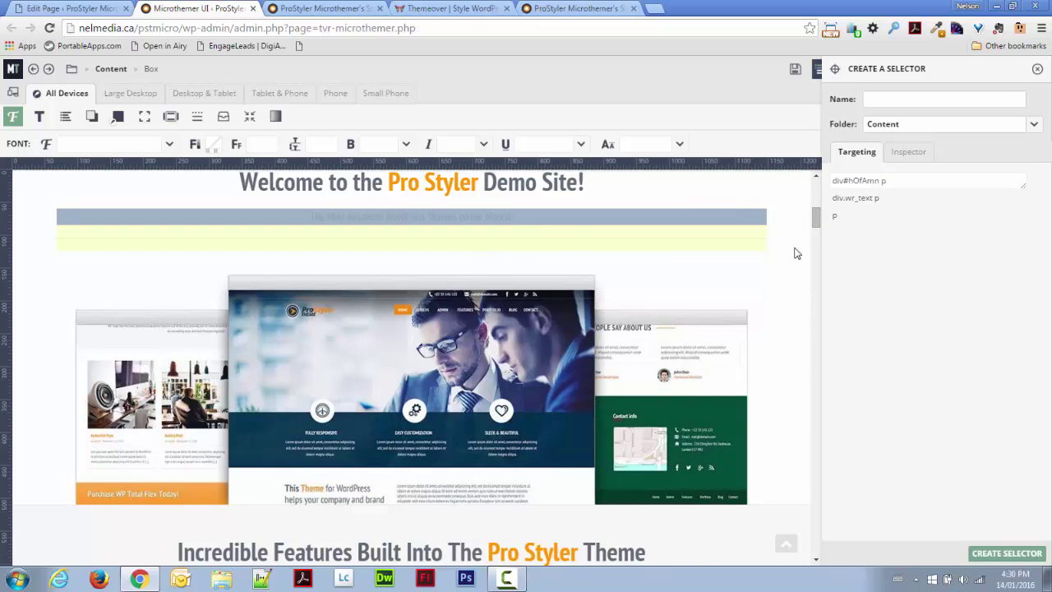
left_click(914, 151)
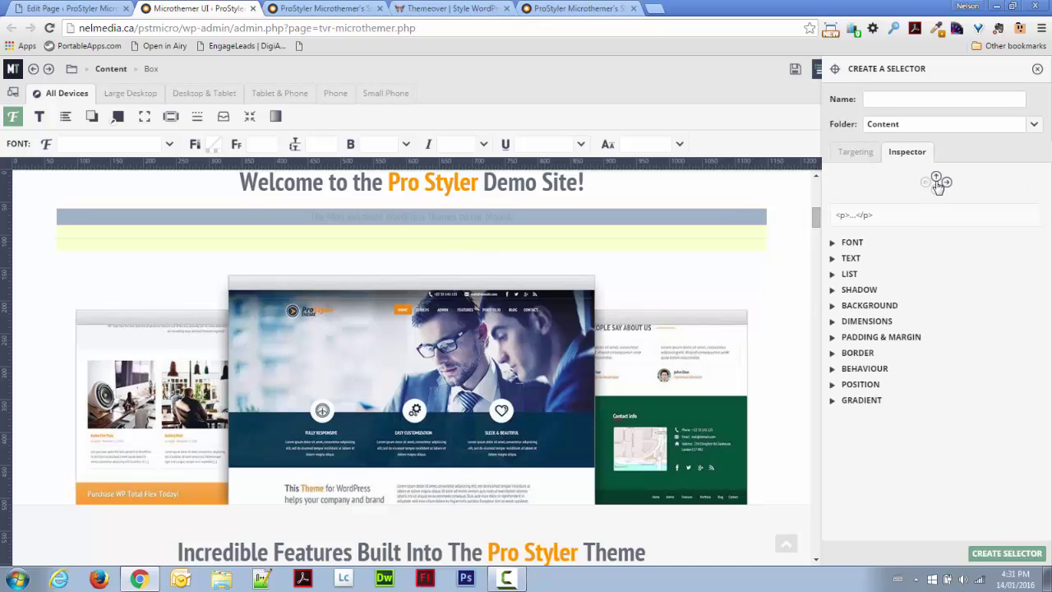
left_click(937, 182)
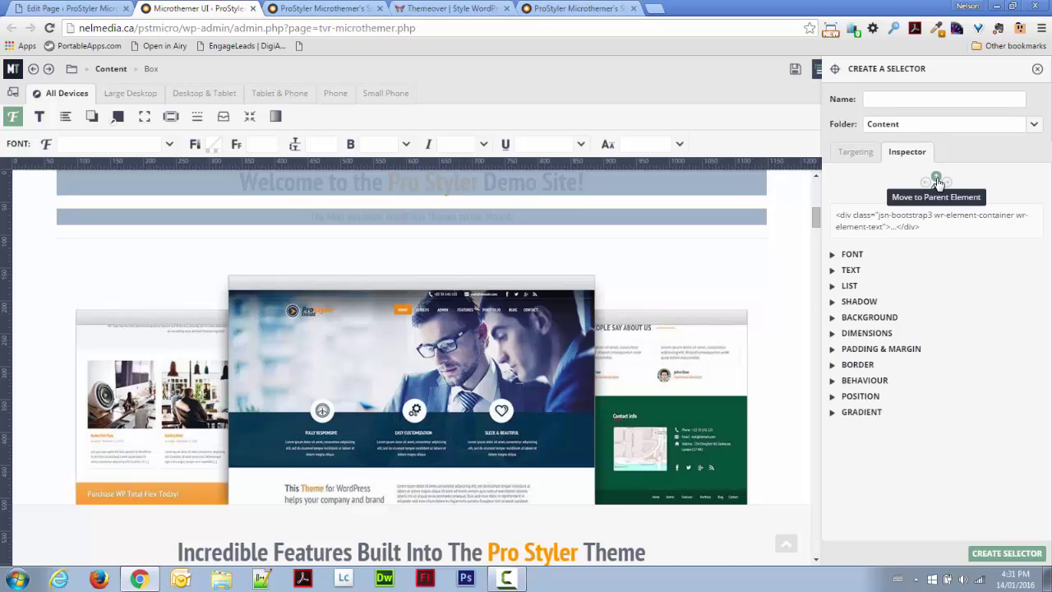
left_click(937, 182)
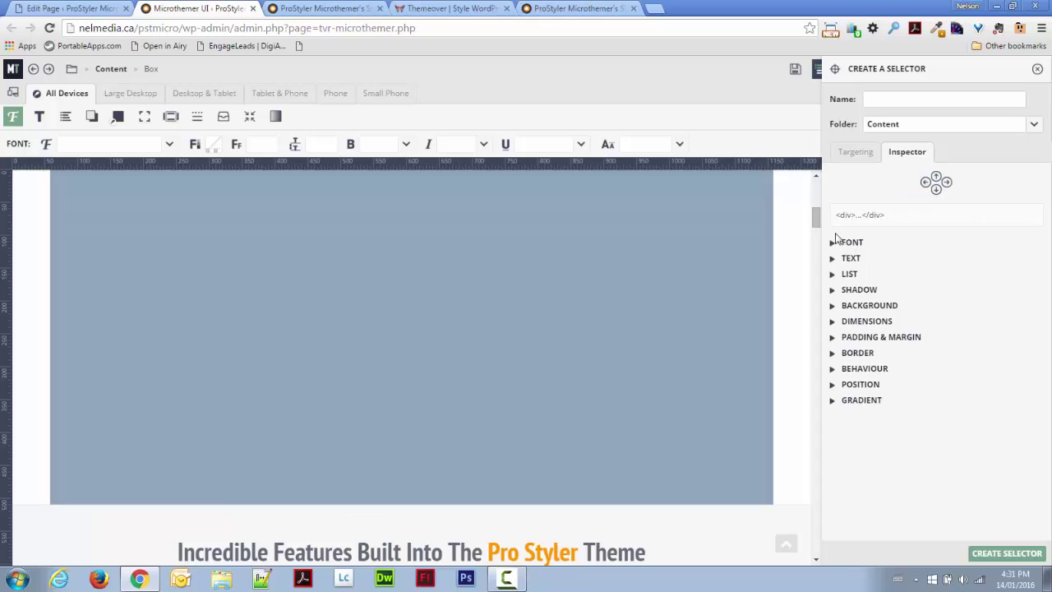
Step: Create a selector named First Box in the Content folder with the div#firstBox div target
left_click(864, 158)
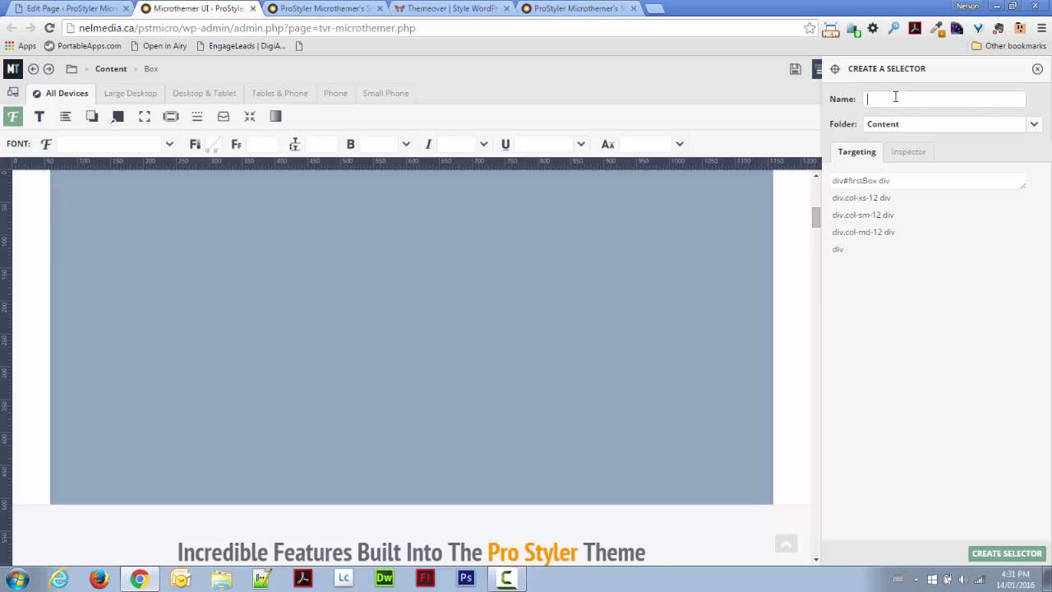
type("Box")
type("First")
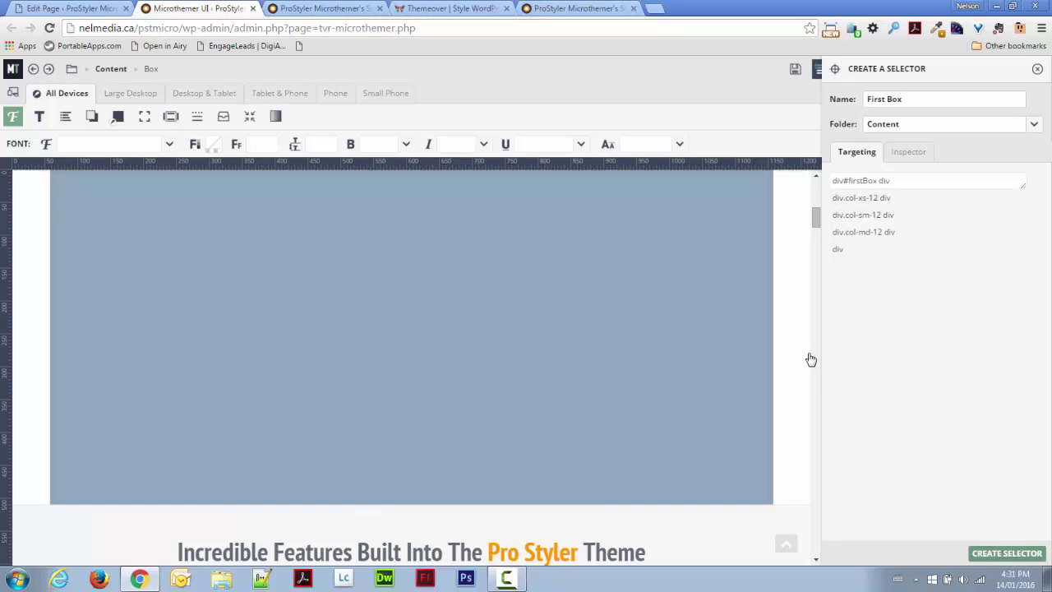
key("Return")
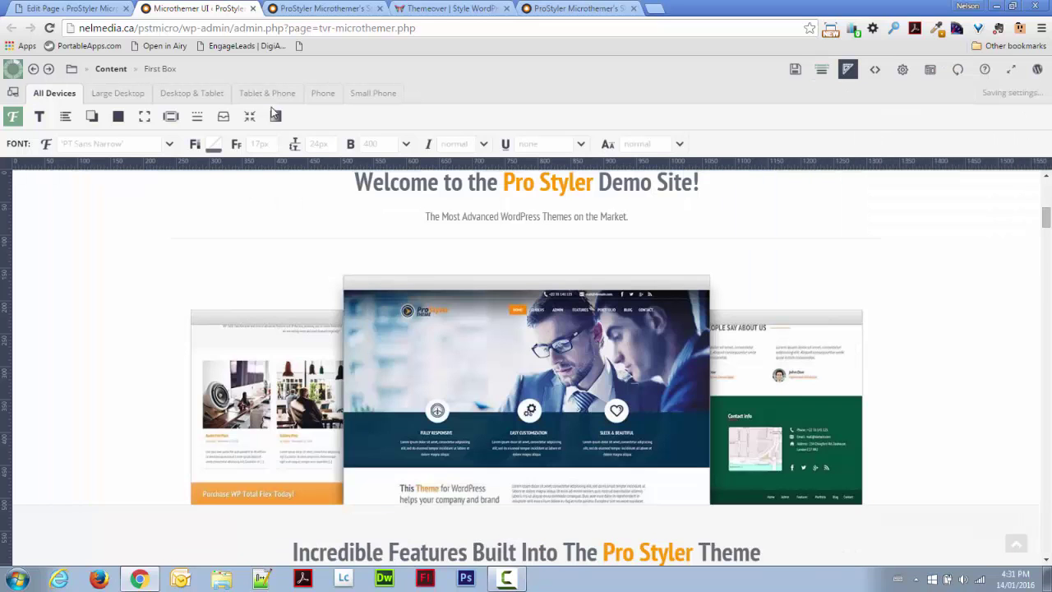
Step: Set the First Box background color to red #ff0000 with 0.96 opacity
left_click(119, 118)
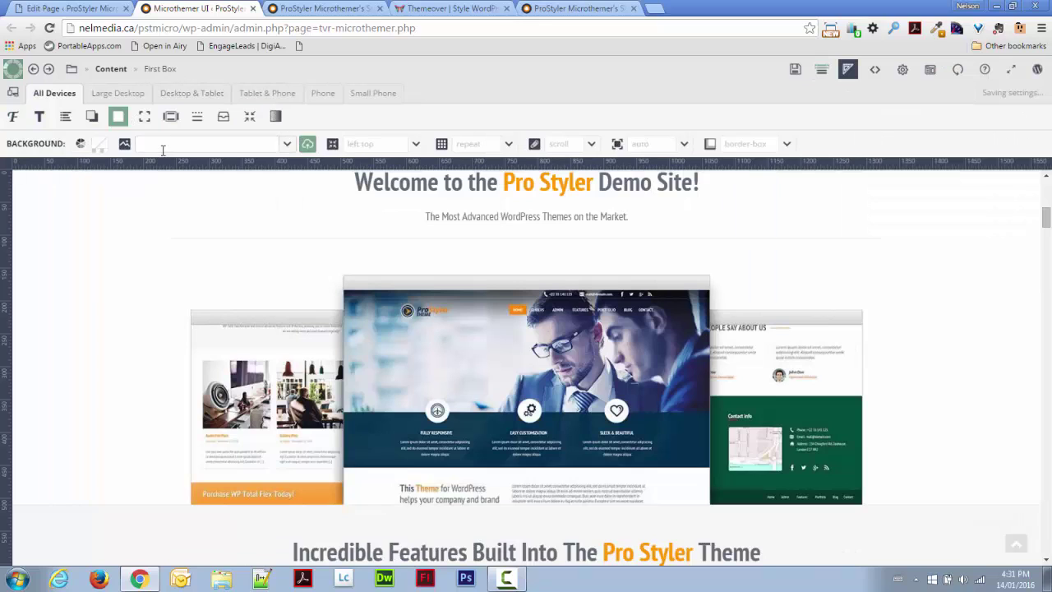
left_click(100, 144)
left_click_drag(304, 225, 416, 233)
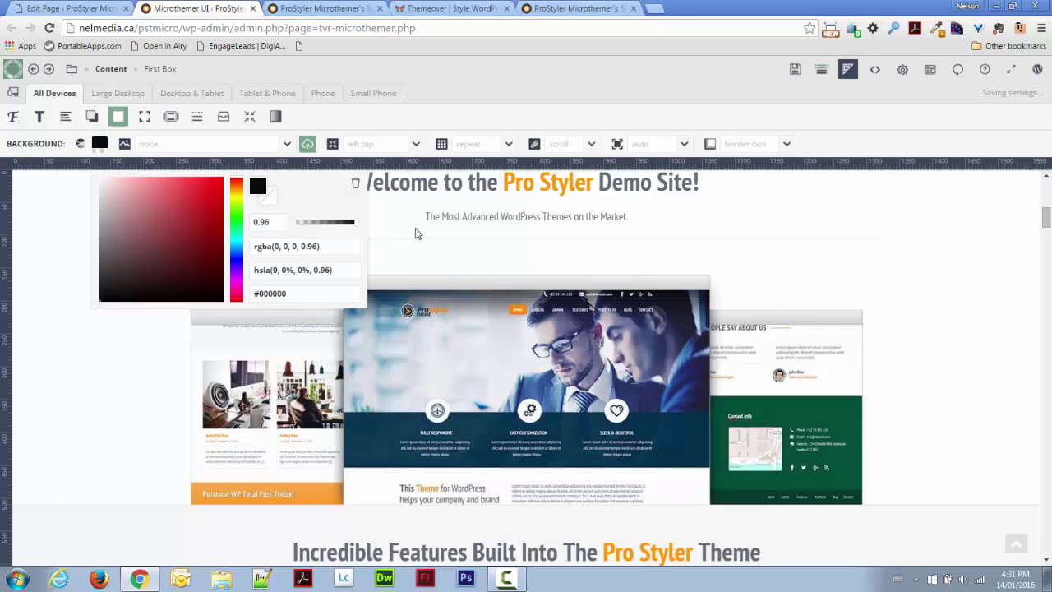
left_click(218, 181)
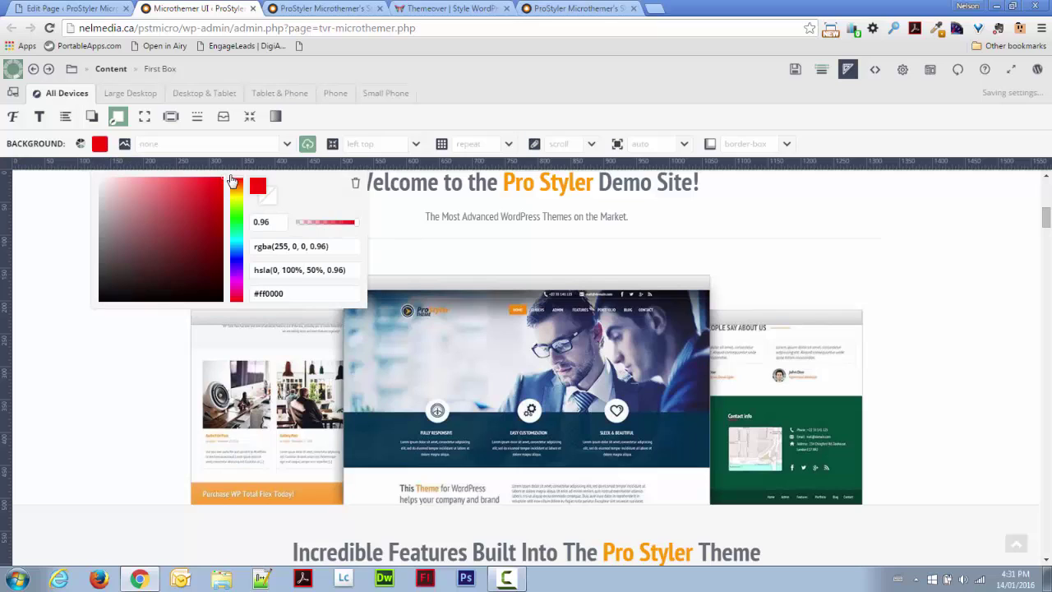
left_click(447, 114)
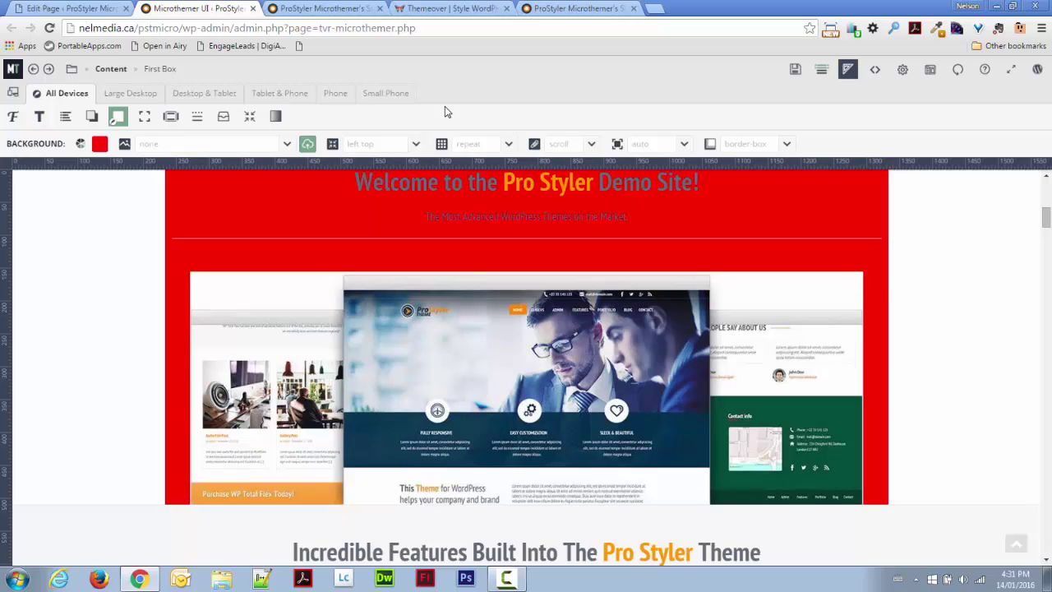
Step: Save the Microthemer settings and reload the live demo site to check the welcome section's background
left_click(796, 72)
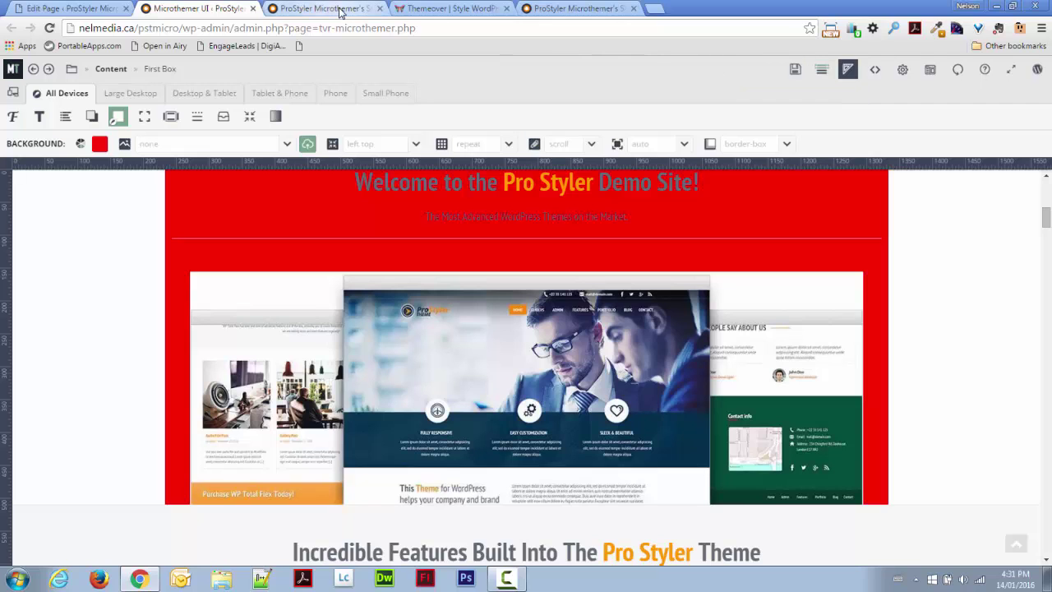
left_click(374, 10)
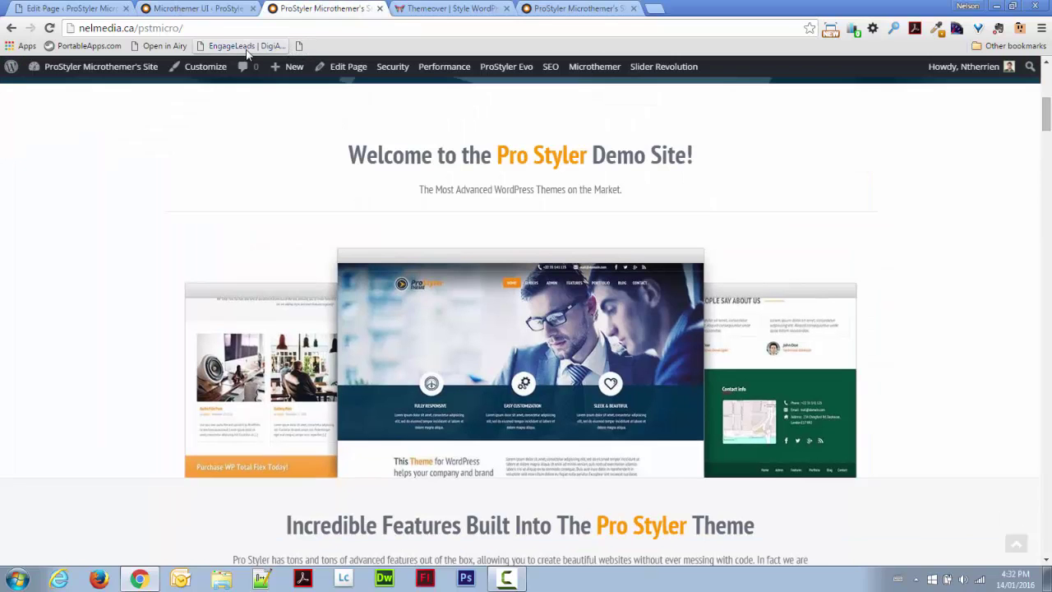
key("F5")
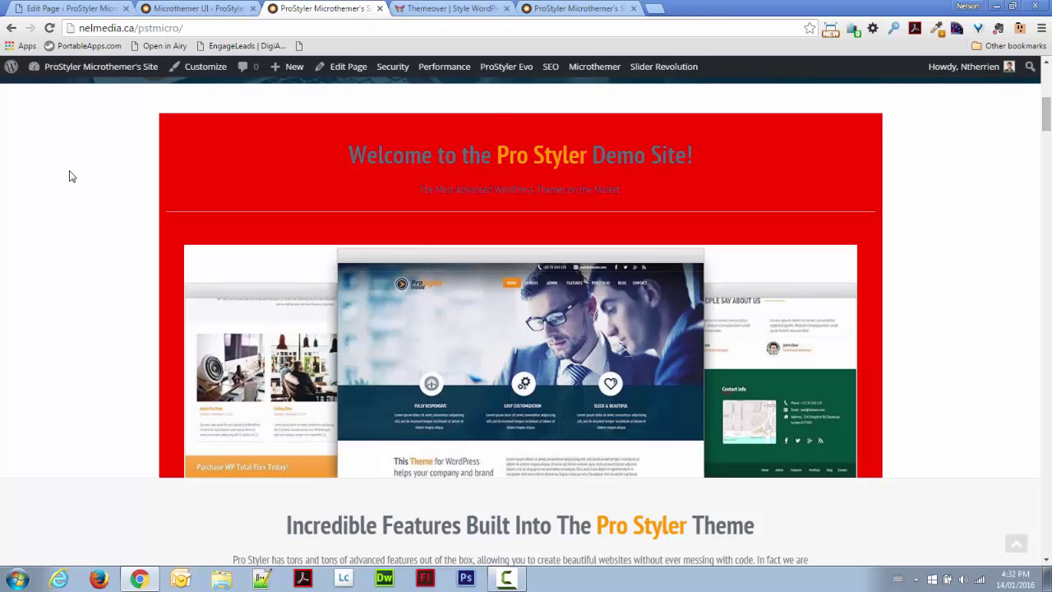
Step: Target the Fully Responsive heading in the Microthemer editor and compare its div.block-content h2 target with the ID-based div#FOvfac h2.block-title target
left_click(163, 9)
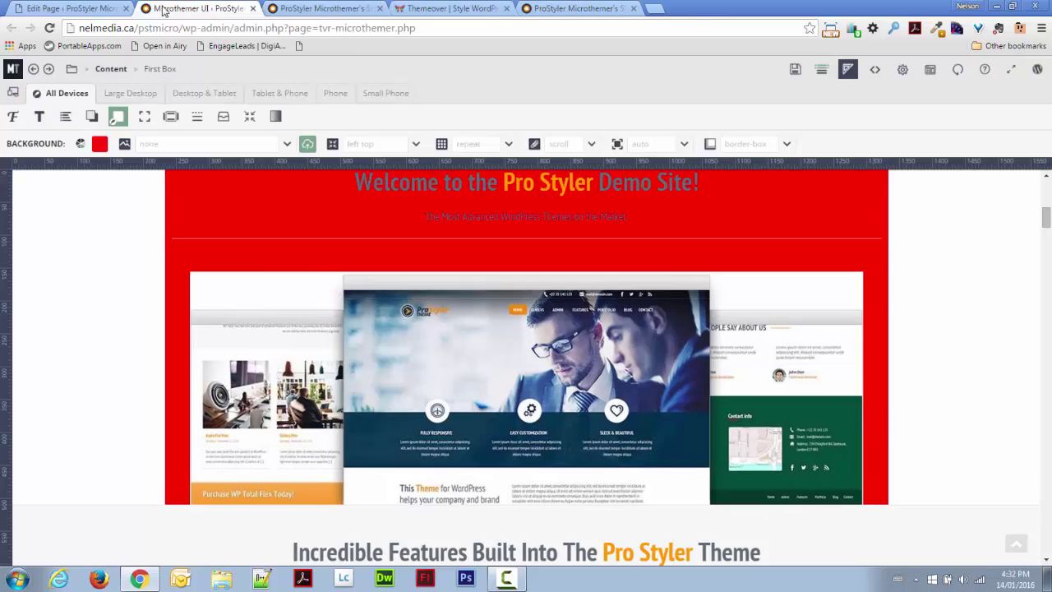
scroll(297, 271, "down", 2)
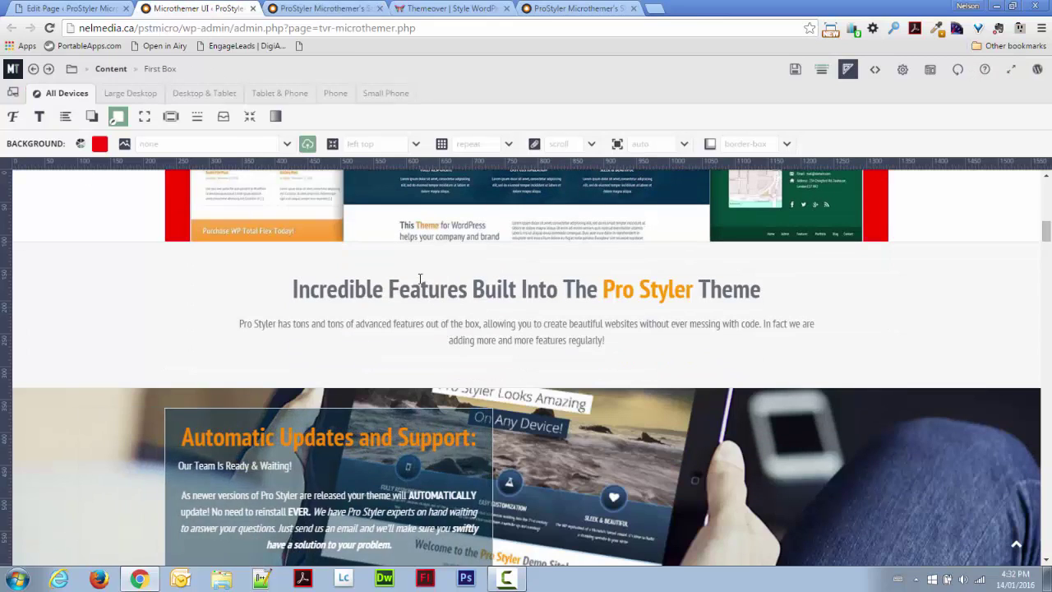
scroll(415, 275, "up", 7)
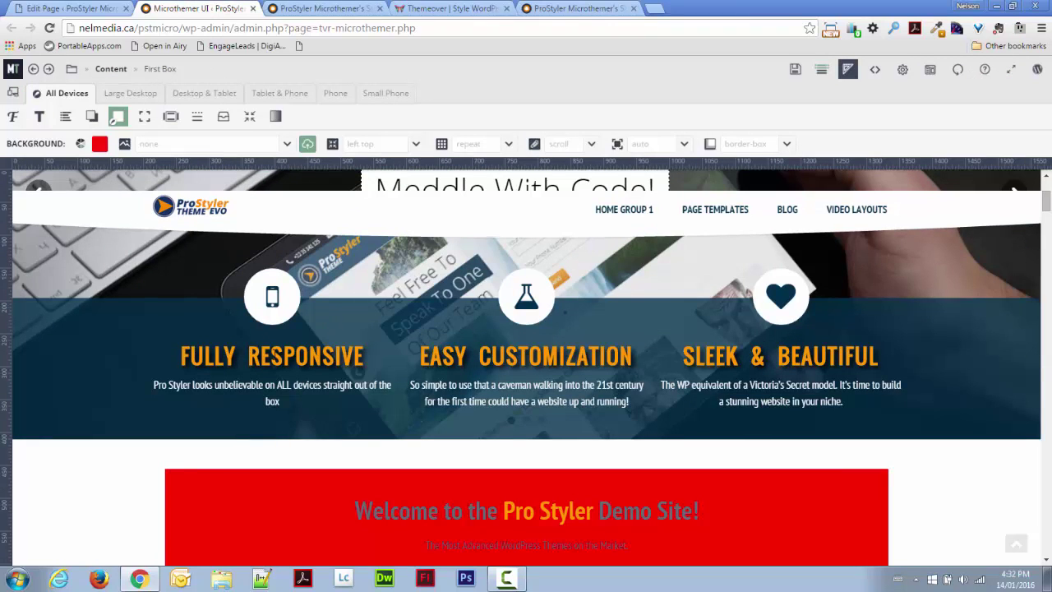
left_click(276, 355)
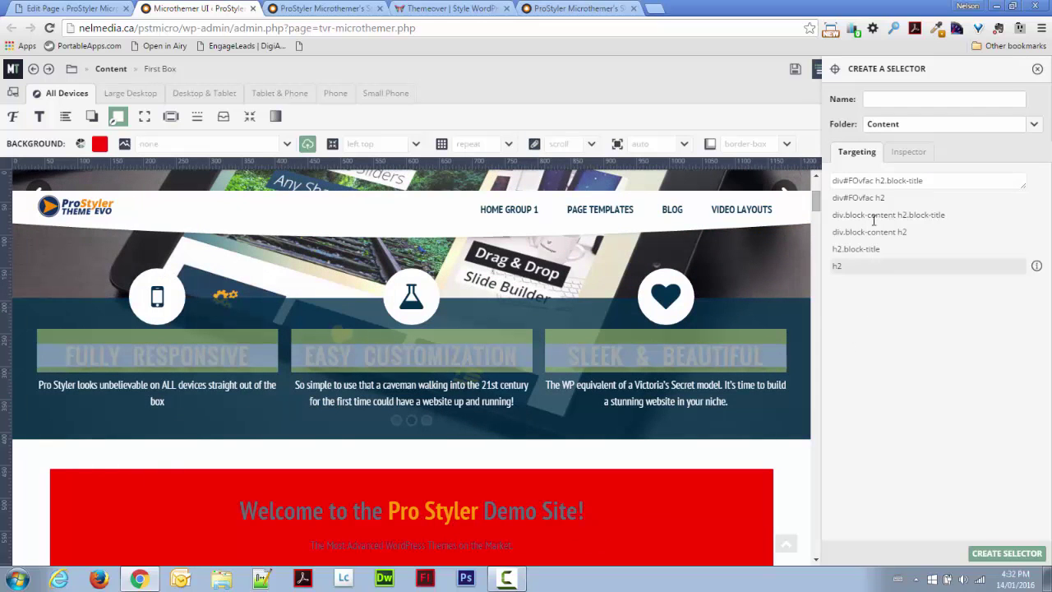
left_click(868, 234)
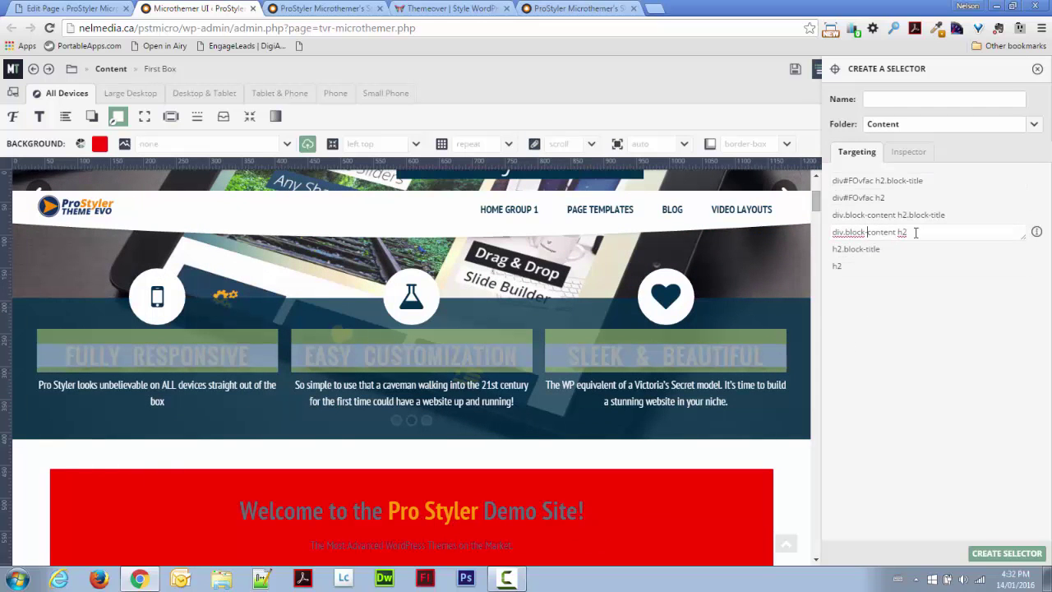
left_click_drag(912, 232, 834, 233)
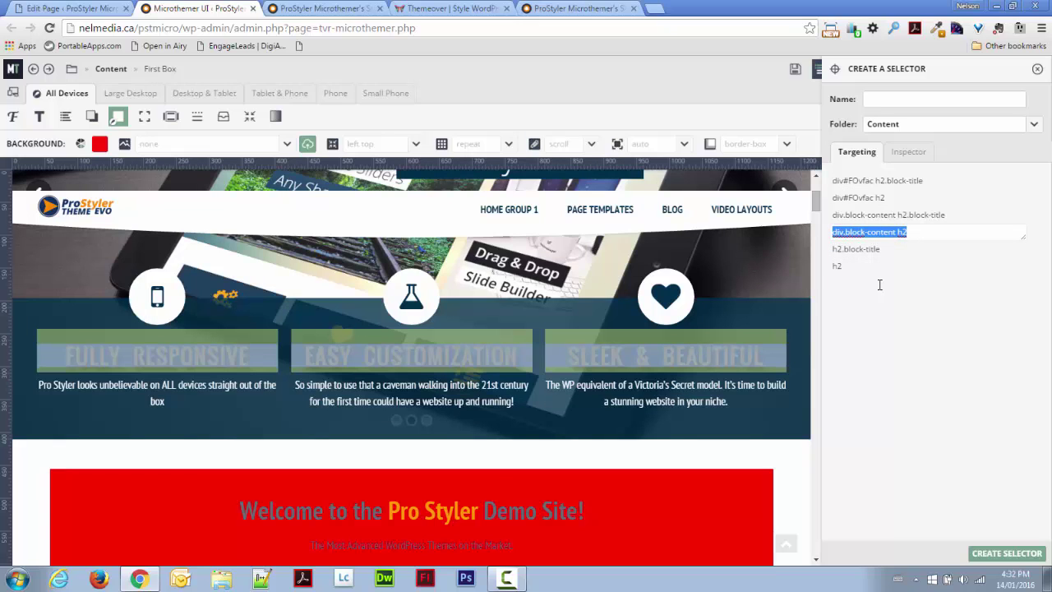
left_click(898, 184)
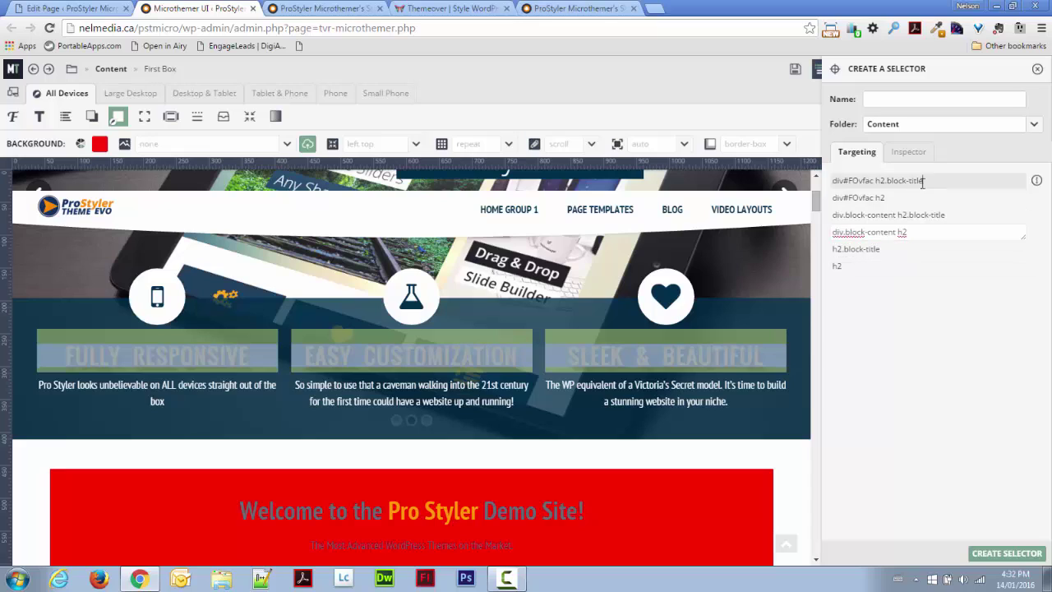
left_click_drag(842, 180, 877, 178)
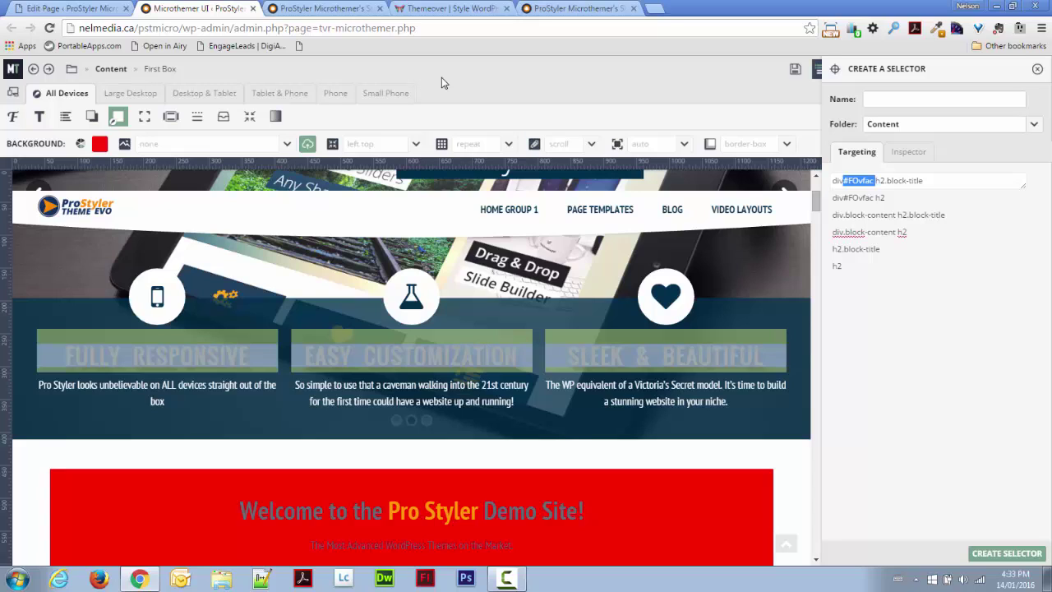
Step: Switch to the Microthemer members area site and open the support ticket page
left_click(598, 9)
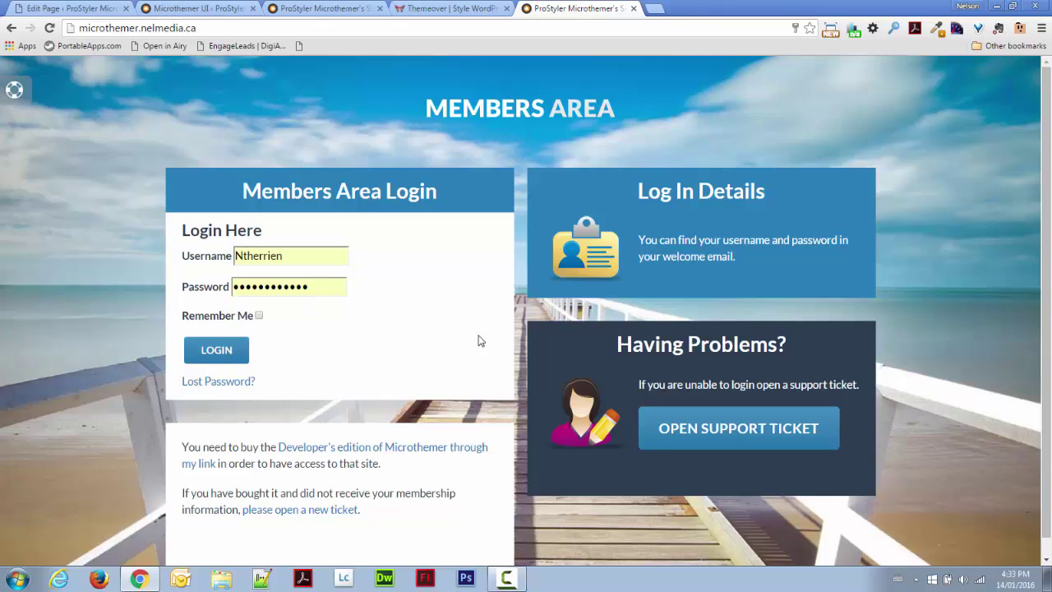
left_click(728, 441)
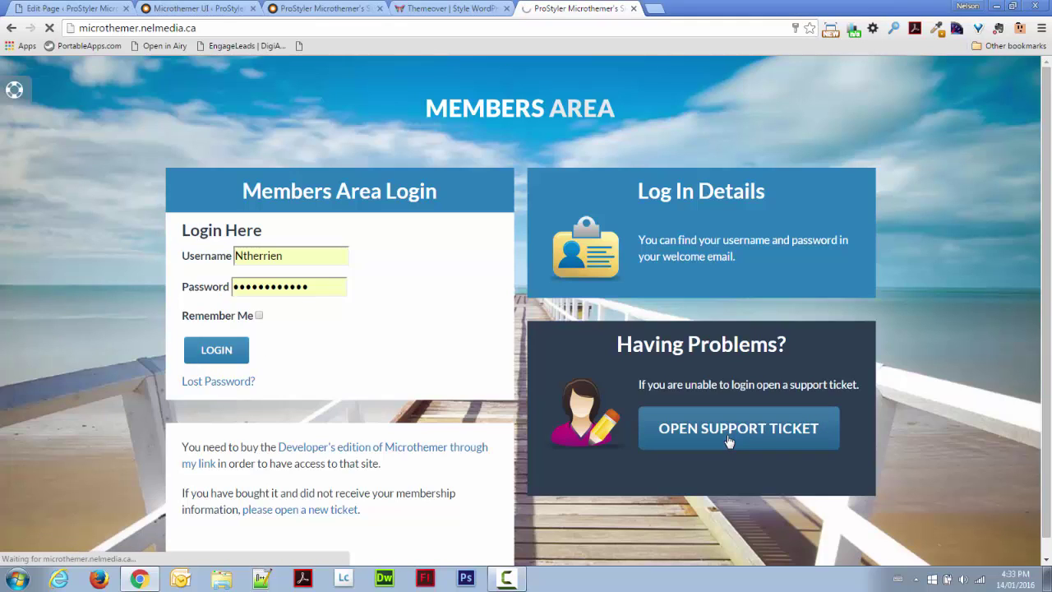